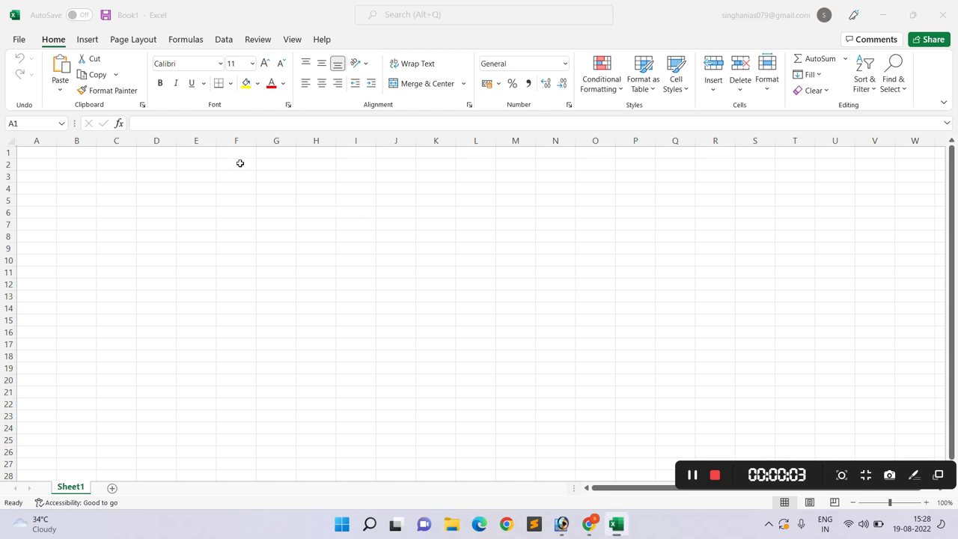
Merge and centre F1:J4 and enter the title 'Product Sheet'.
left_click(357, 188)
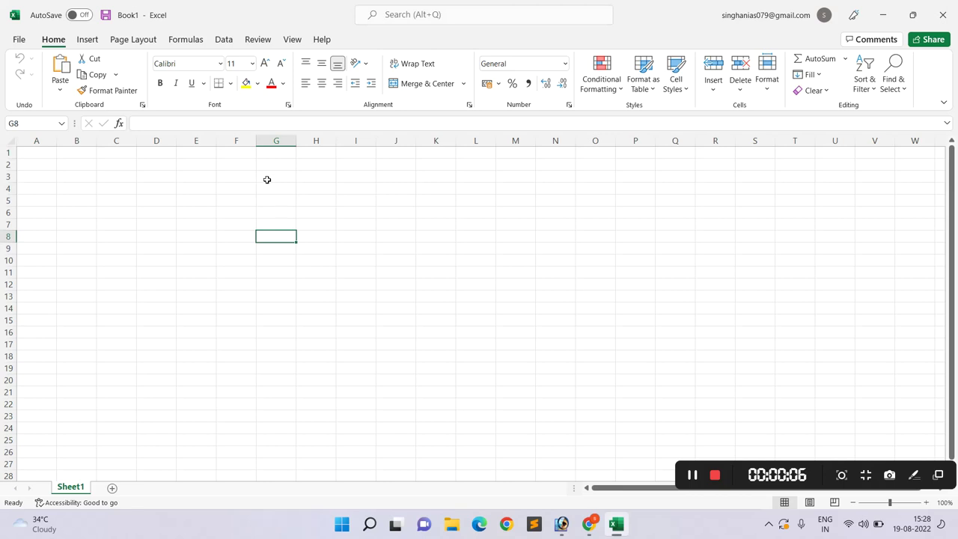
left_click_drag(242, 154, 416, 196)
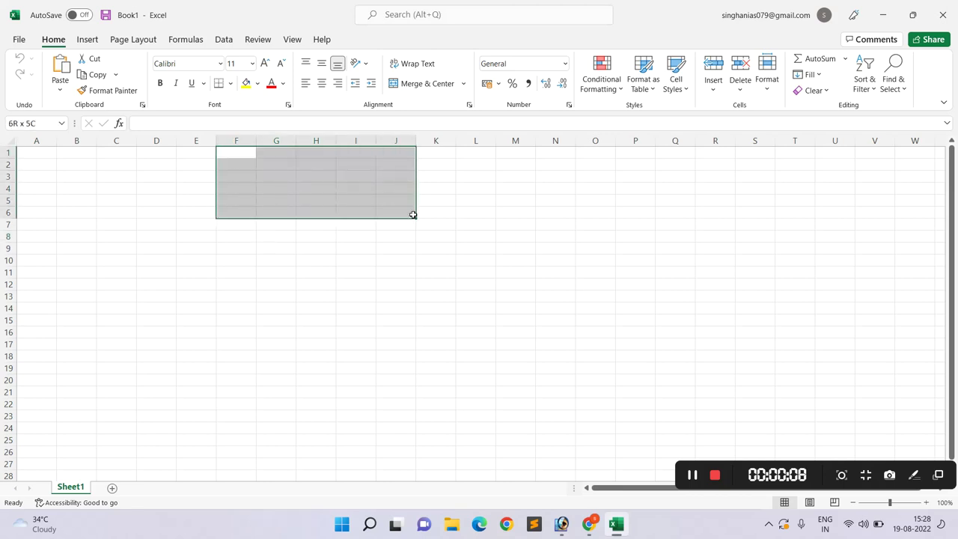
left_click_drag(416, 196, 415, 195)
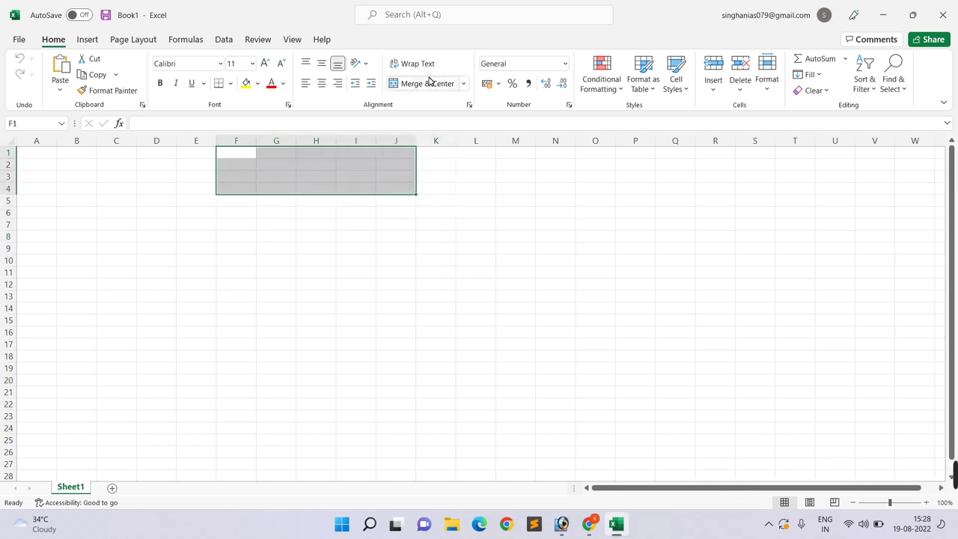
left_click(430, 86)
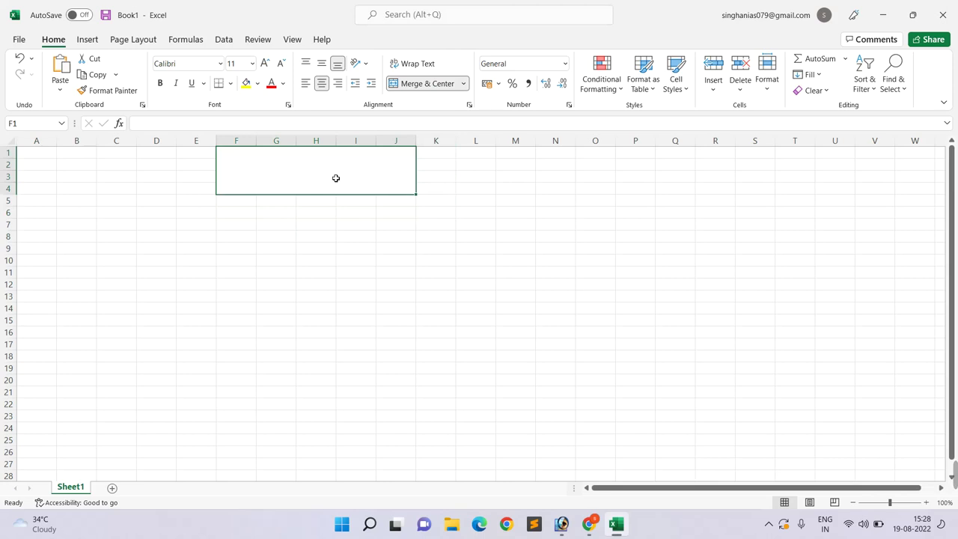
type("Product ")
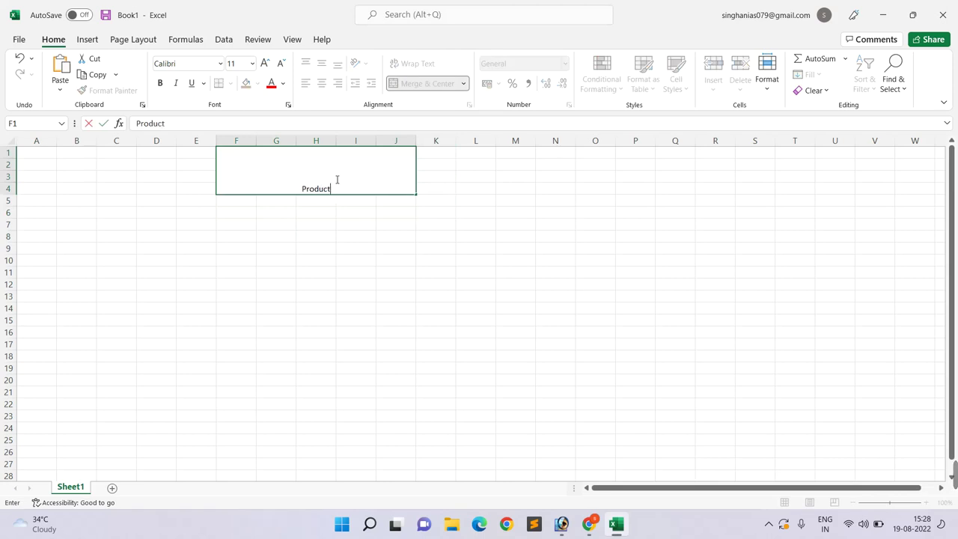
type("Sheet")
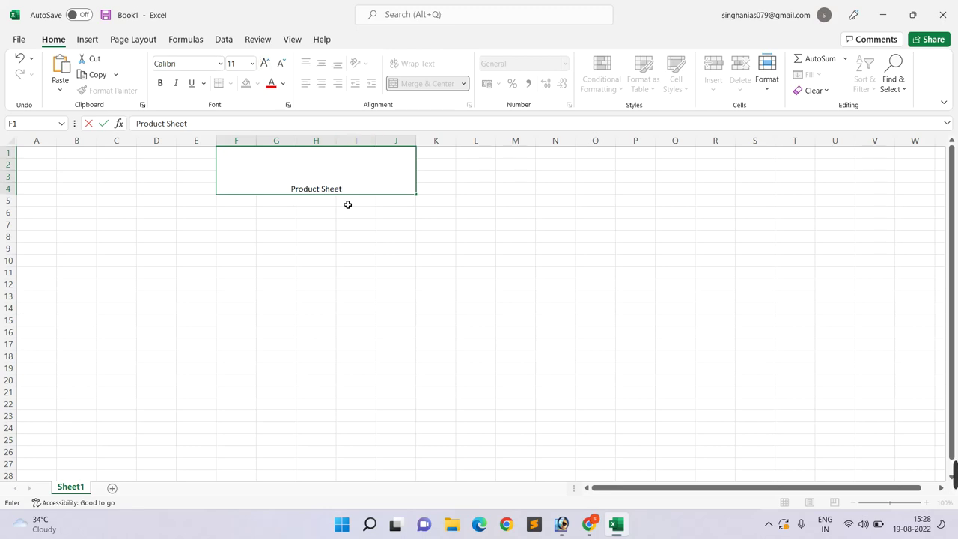
key("Return")
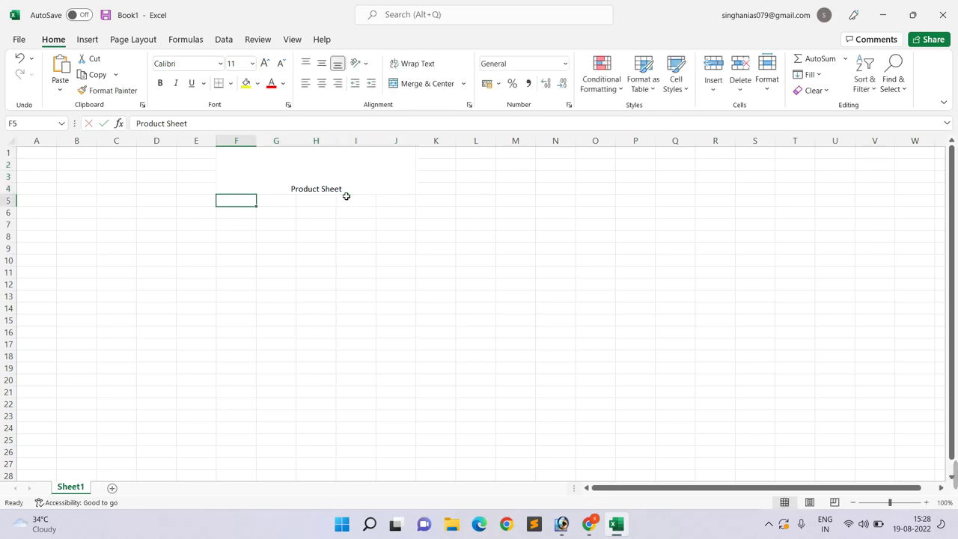
Enlarge the Product Sheet title to 36-point font.
left_click(345, 169)
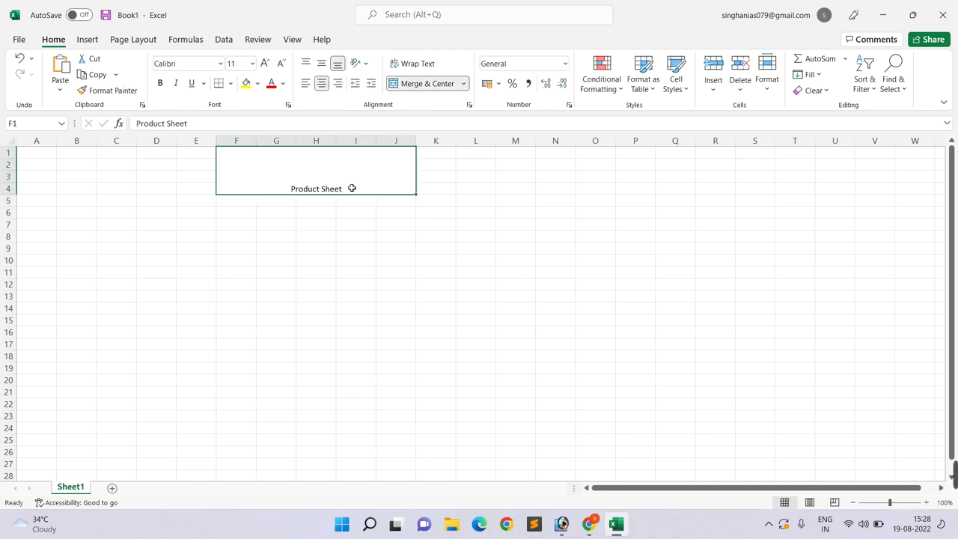
left_click(264, 64)
left_click(265, 65)
left_click(264, 64)
left_click(264, 64)
left_click(264, 64)
left_click(264, 64)
left_click(264, 64)
left_click(264, 64)
left_click(264, 65)
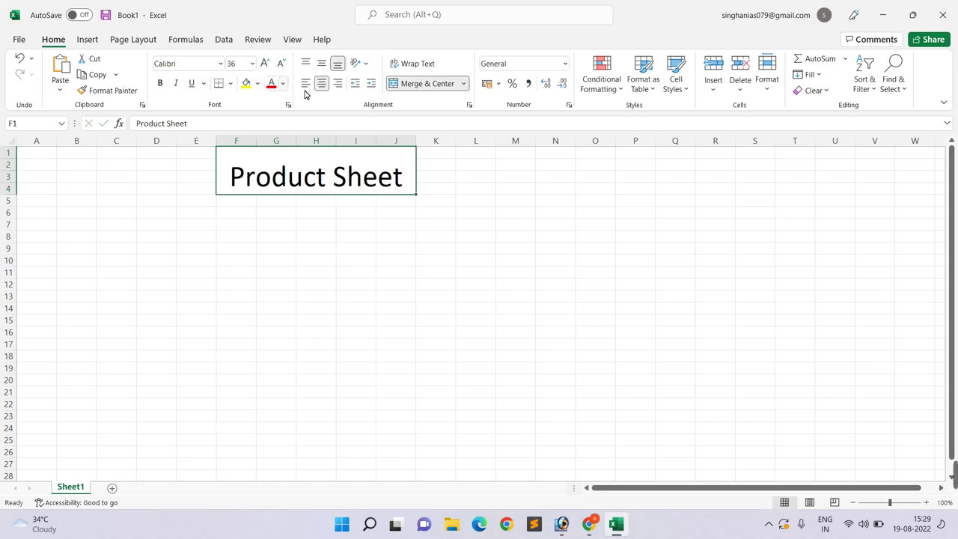
left_click(44, 212)
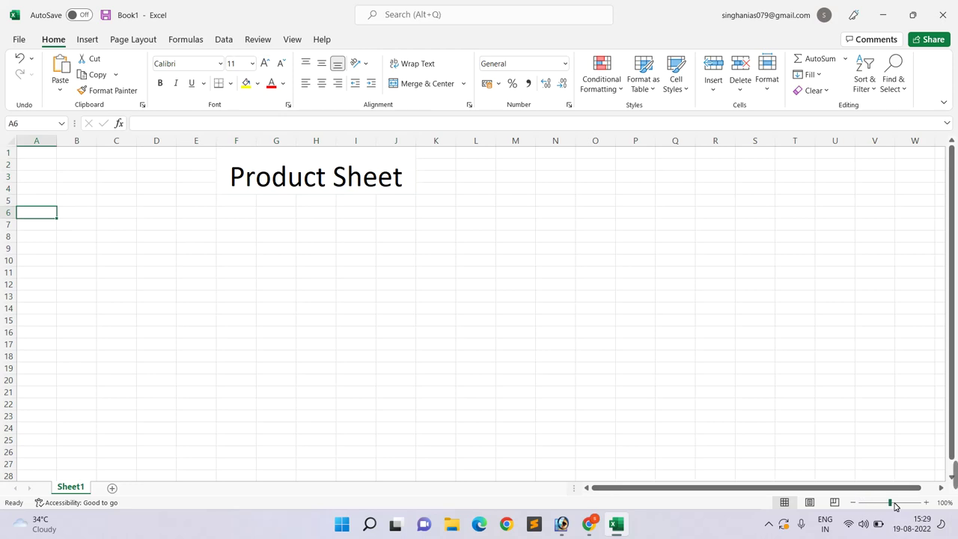
left_click_drag(895, 506, 906, 504)
Enter headers S.NO and Product Name in A6:B6, widening column B to 116 pixels.
scroll(281, 341, "down", 2)
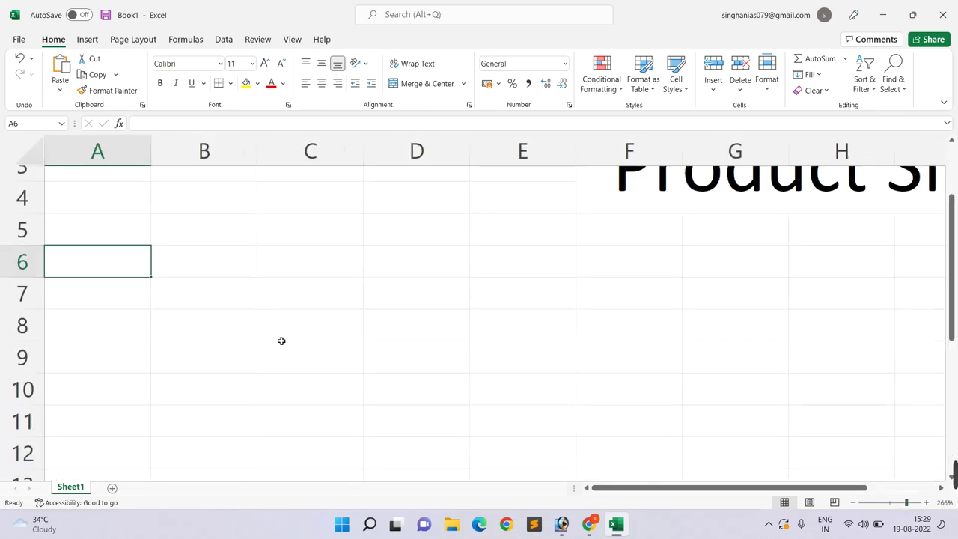
scroll(282, 341, "up", 1)
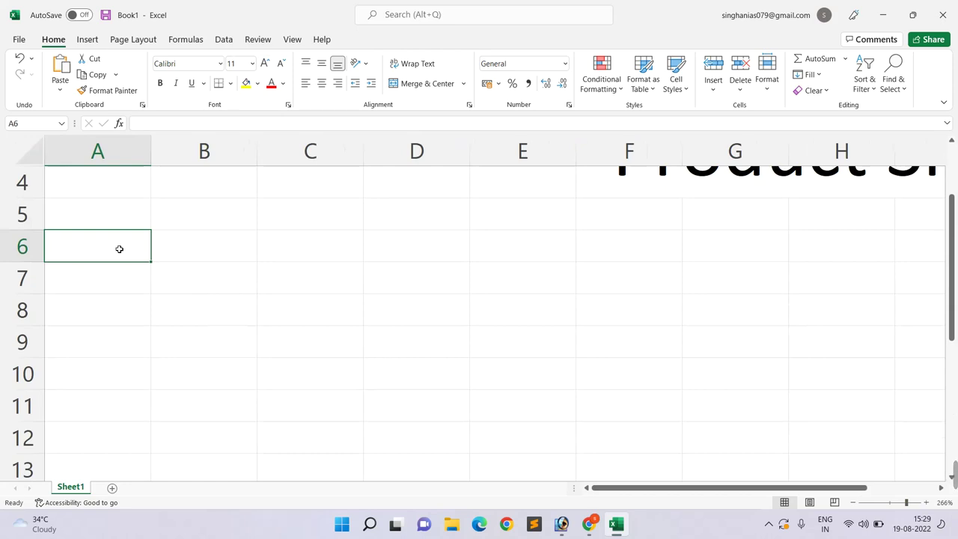
type("S.NO")
key("Tab")
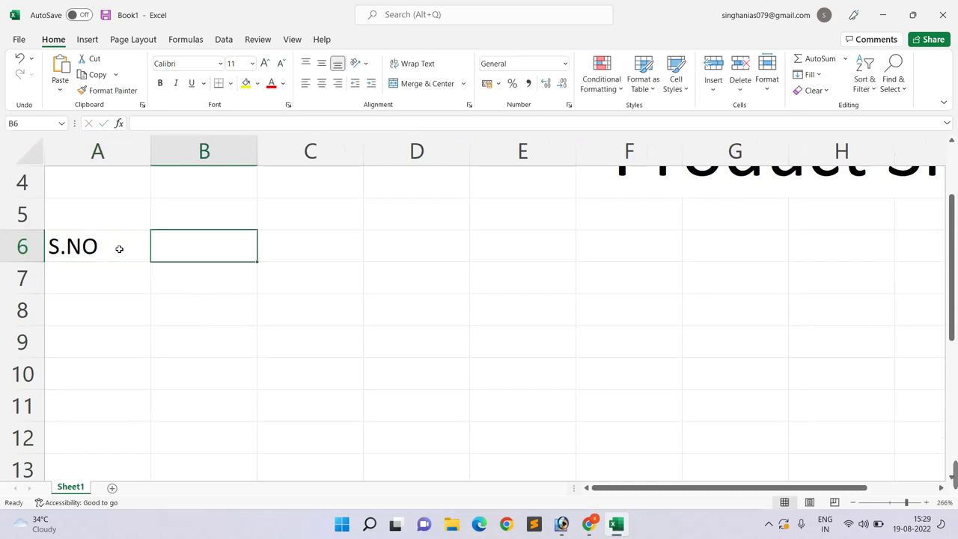
type("Pr")
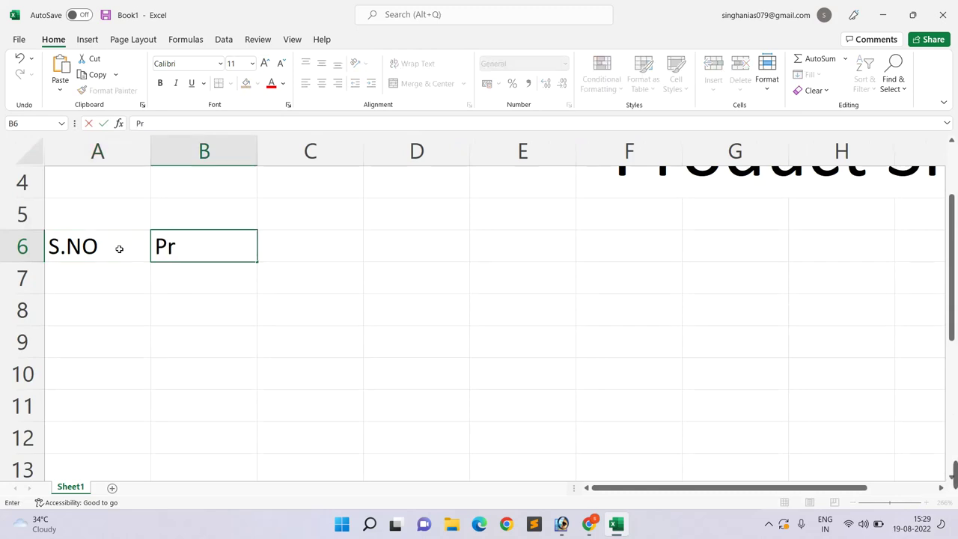
type("oduct Name")
key("Tab")
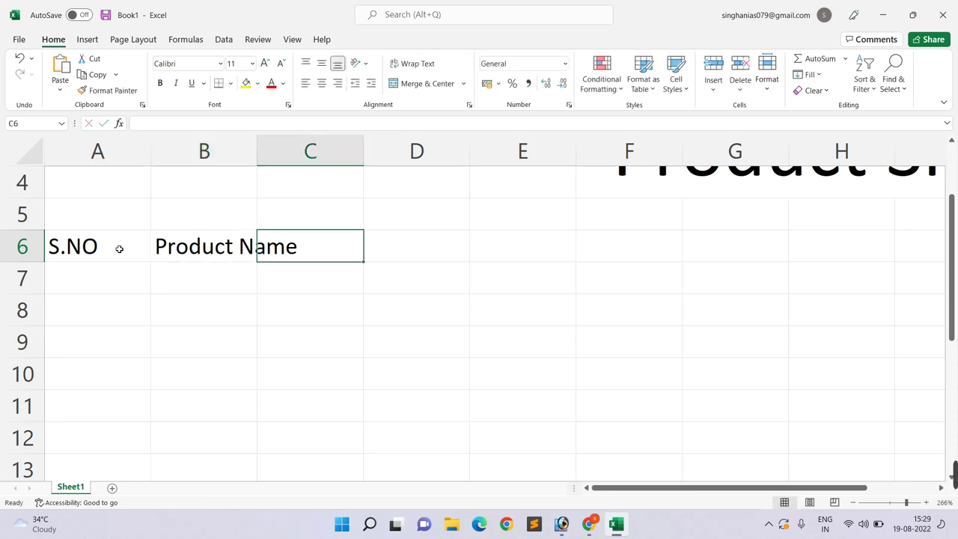
left_click(188, 255)
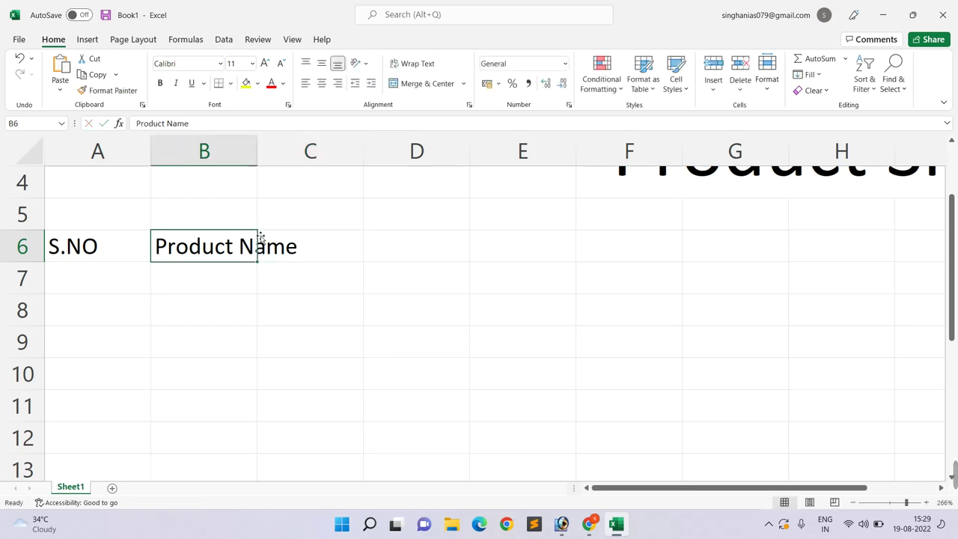
left_click_drag(258, 161, 297, 164)
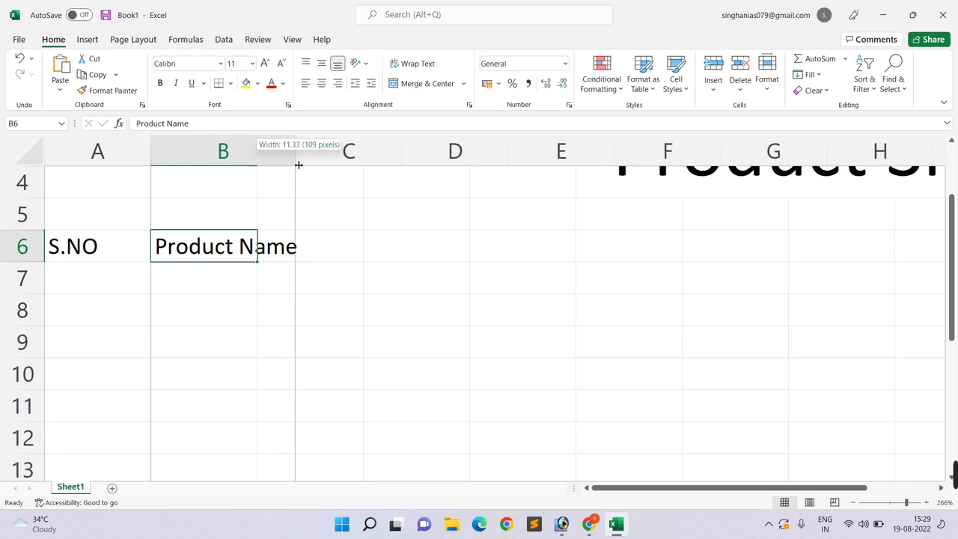
left_click_drag(298, 165, 306, 167)
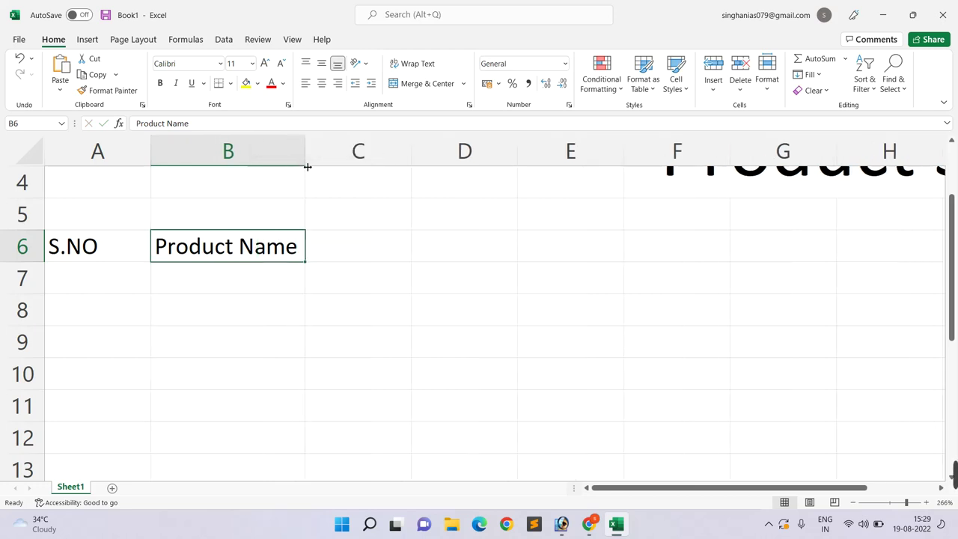
Add headers Place, quantity, Rate and Amount in C6:F6.
left_click(330, 245)
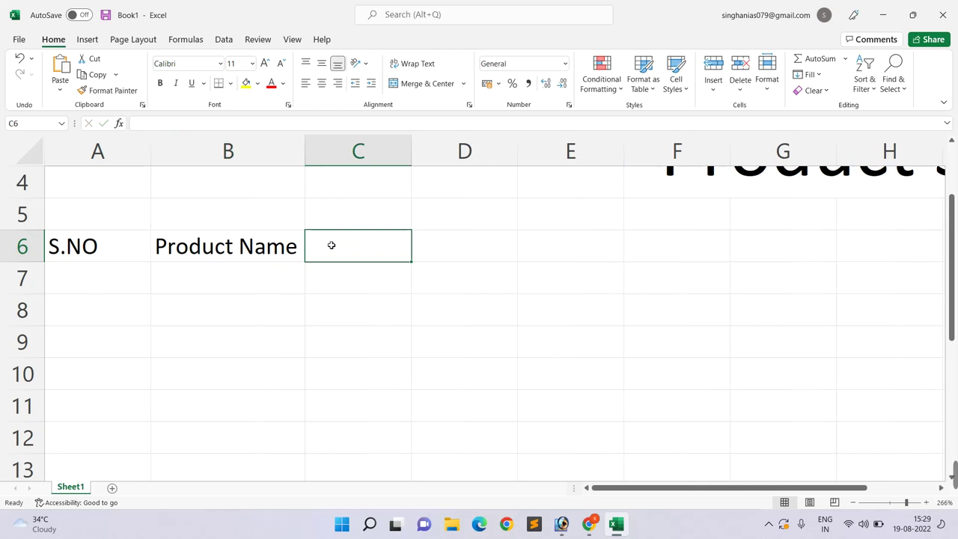
type("Place")
key("Tab")
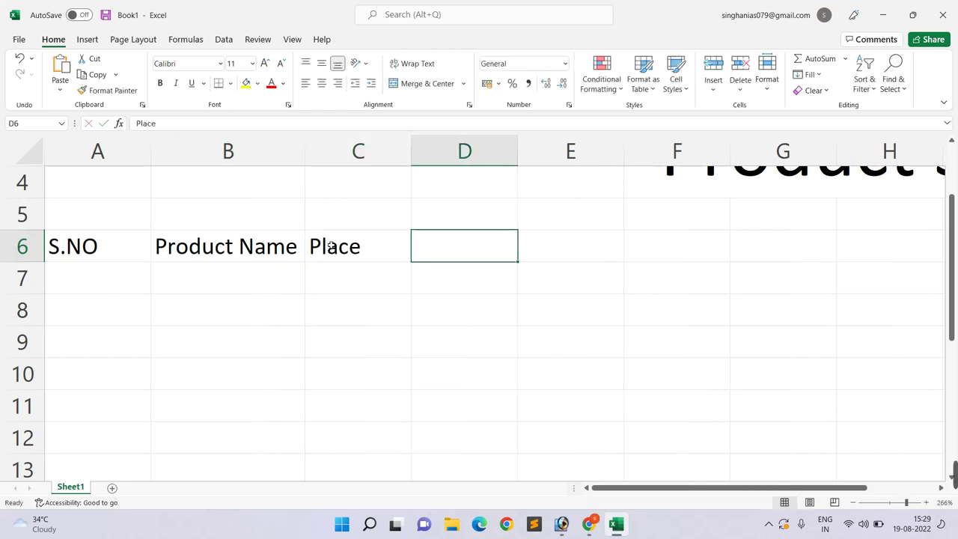
type("quantity")
key("Tab")
type("ra")
key("BackSpace")
key("BackSpace")
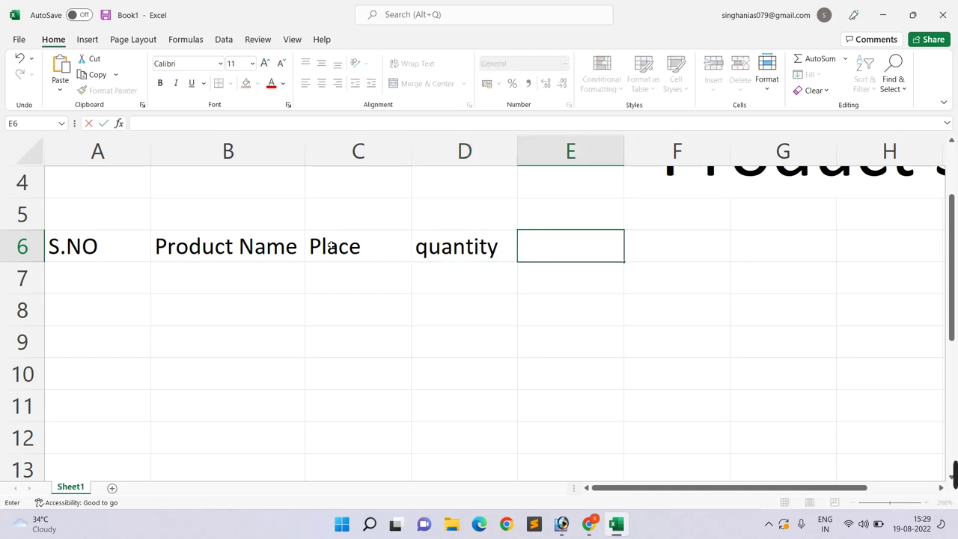
type("Radte")
key("BackSpace")
key("BackSpace")
key("BackSpace")
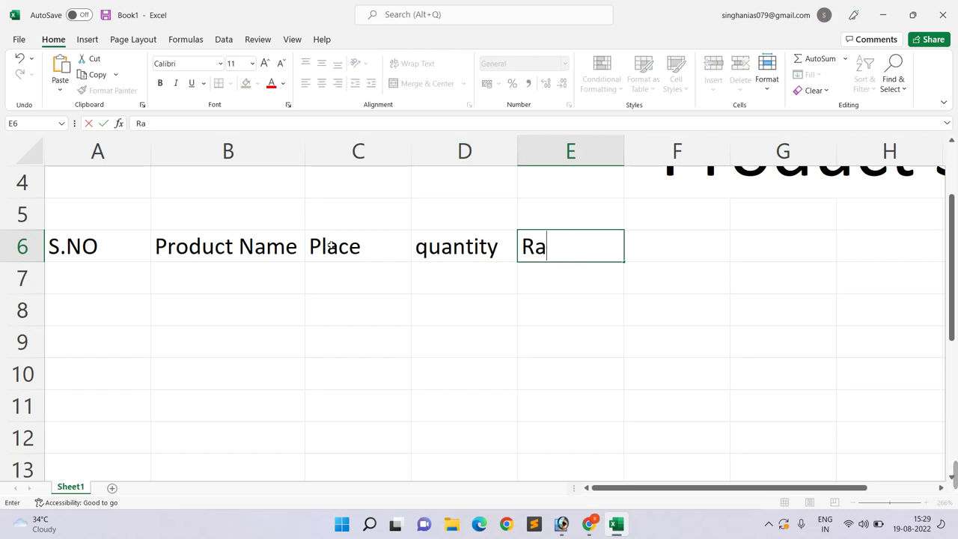
type("te")
key("Tab")
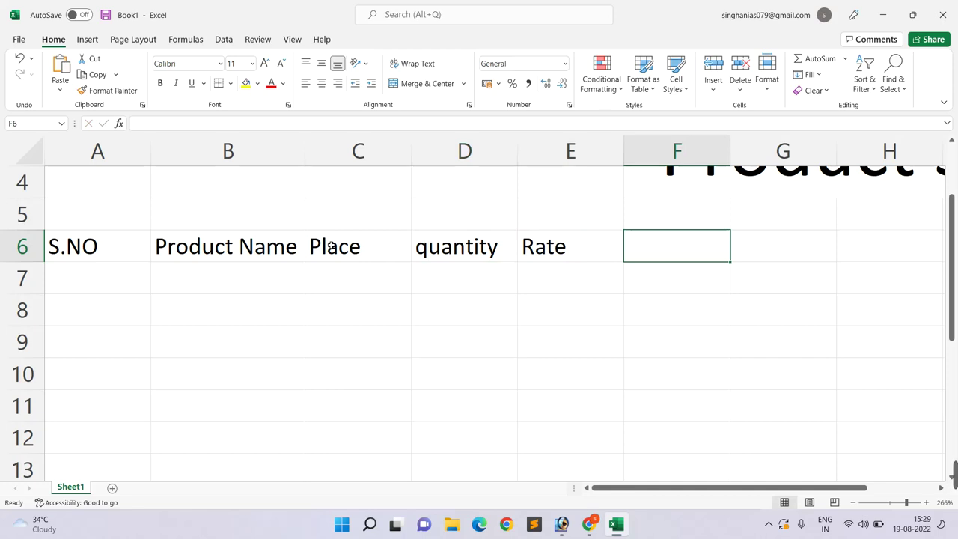
type("a")
key("BackSpace")
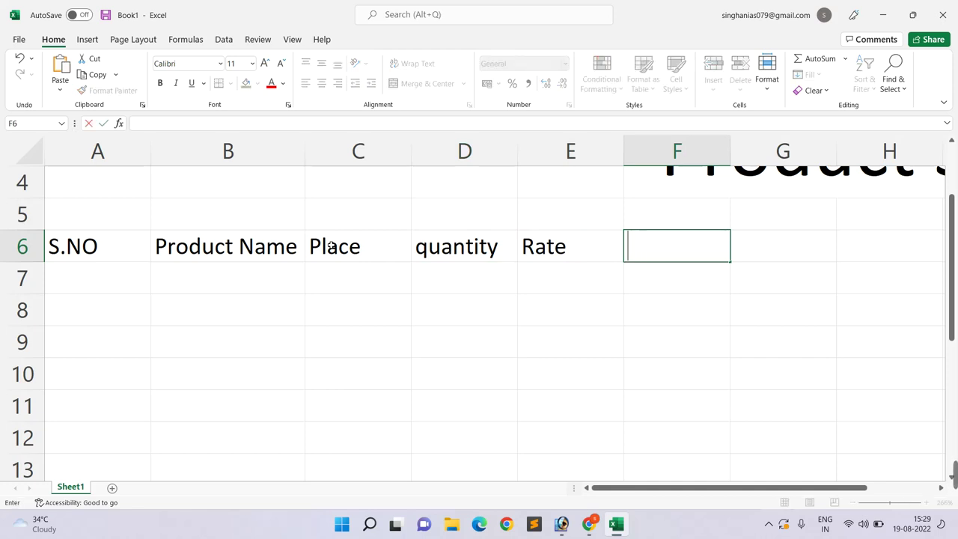
type("Amount")
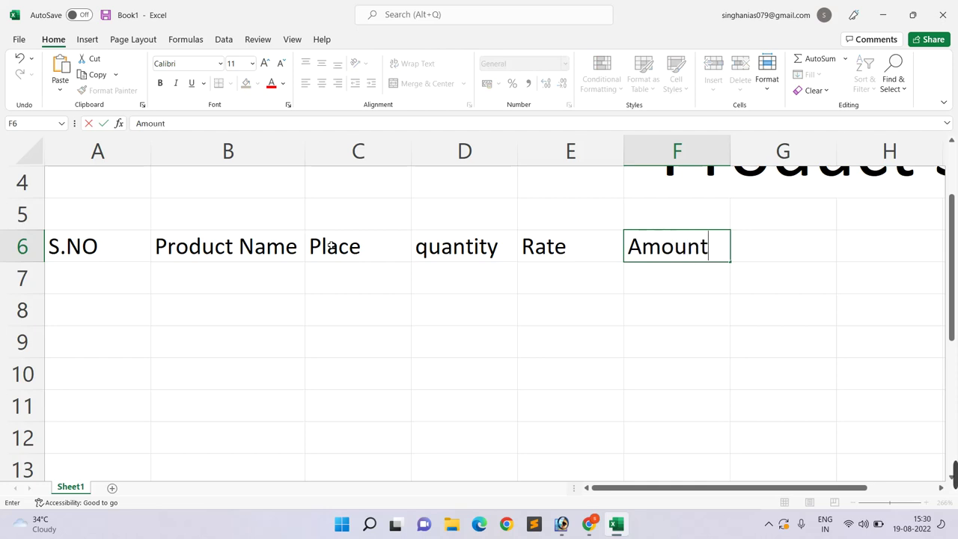
key("Tab")
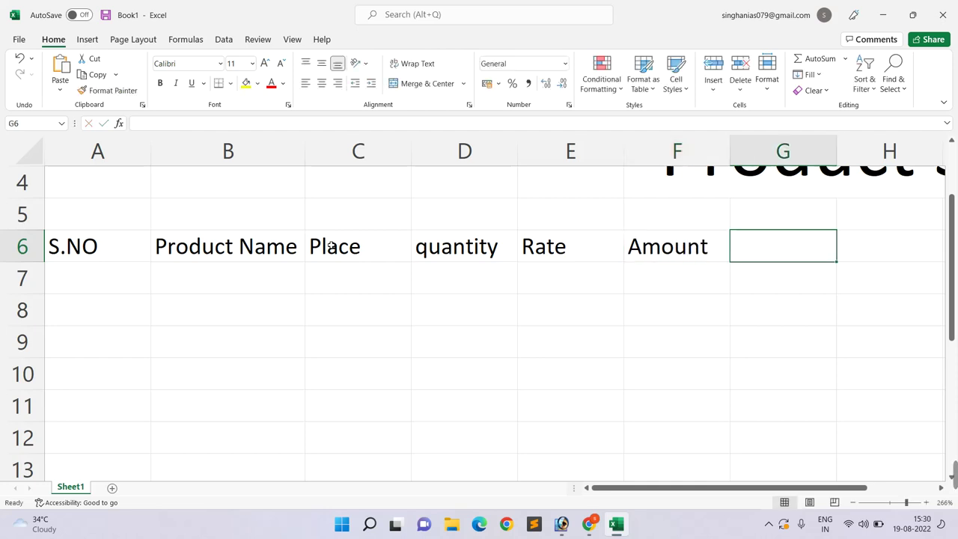
Add headers GST, GST Amount and Total Amount in G6:I6.
type("GST")
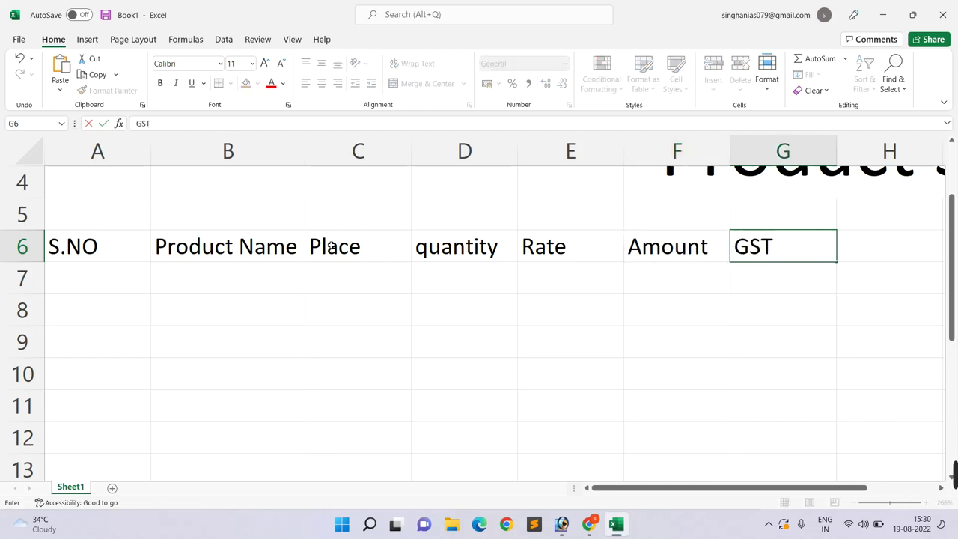
key("Tab")
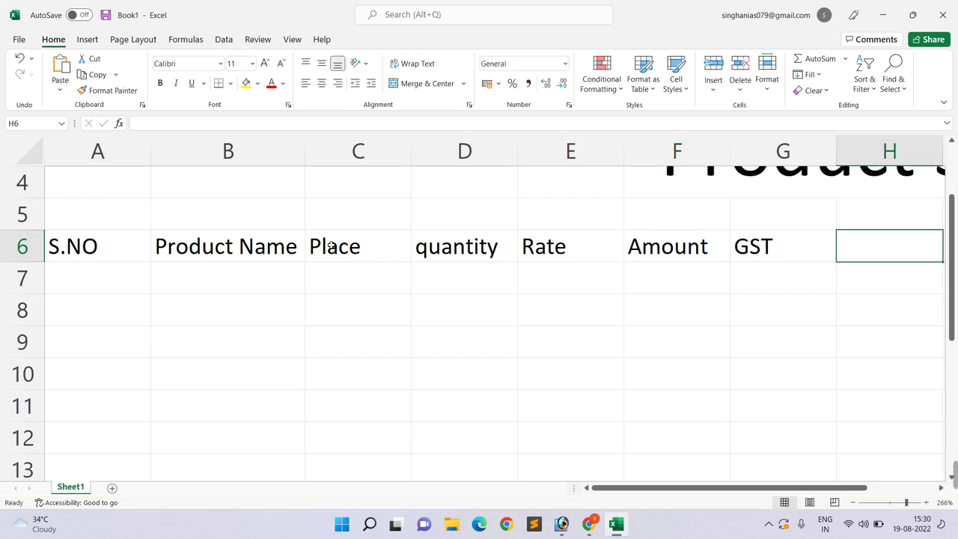
type("Gst")
key("BackSpace")
key("BackSpace")
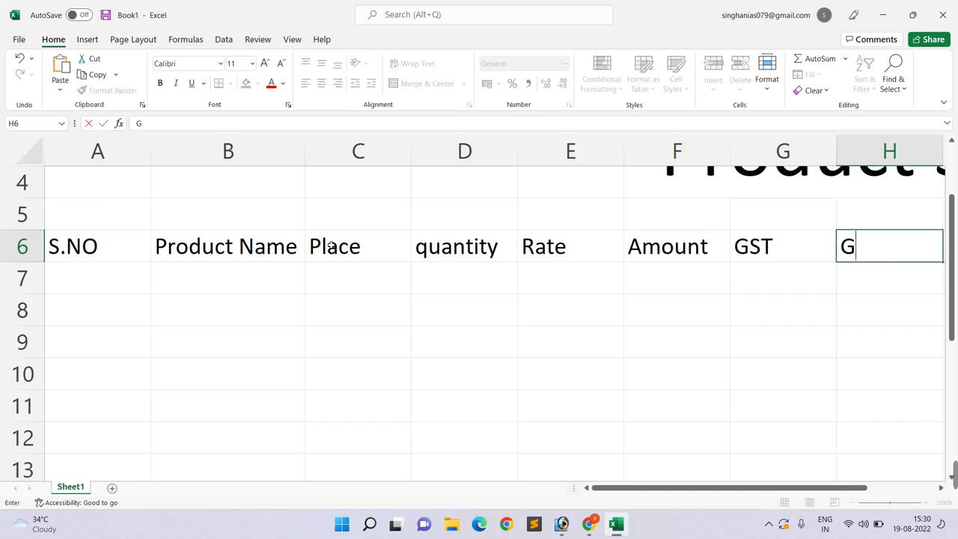
type("ST A")
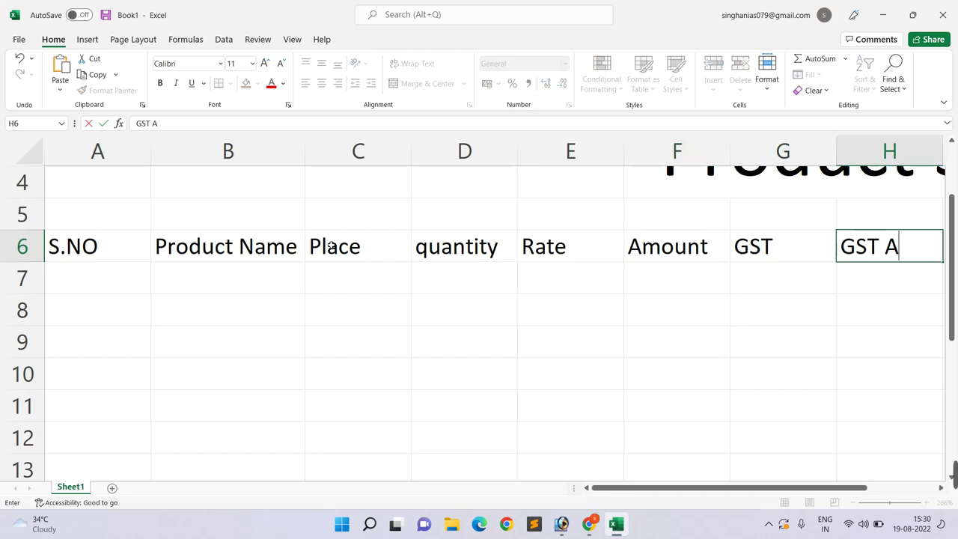
type("mount")
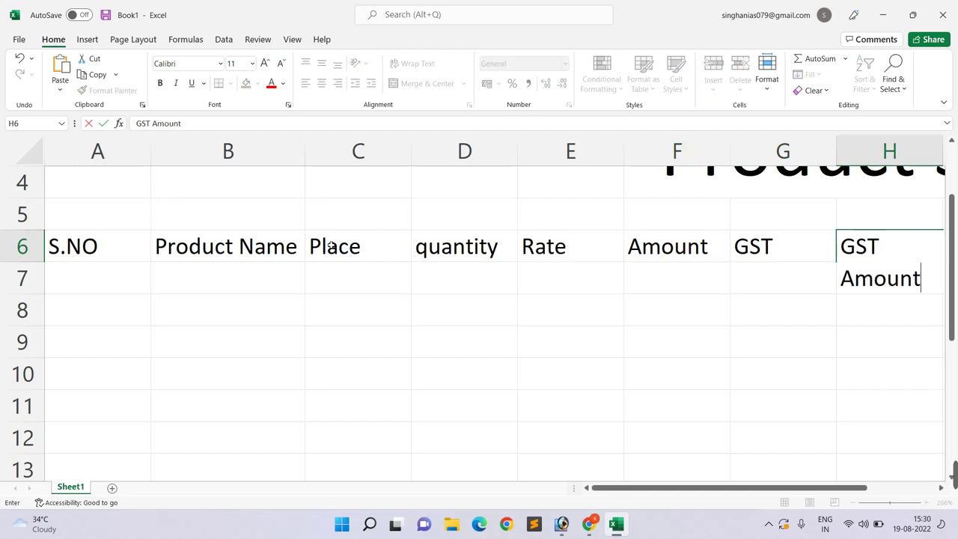
key("Tab")
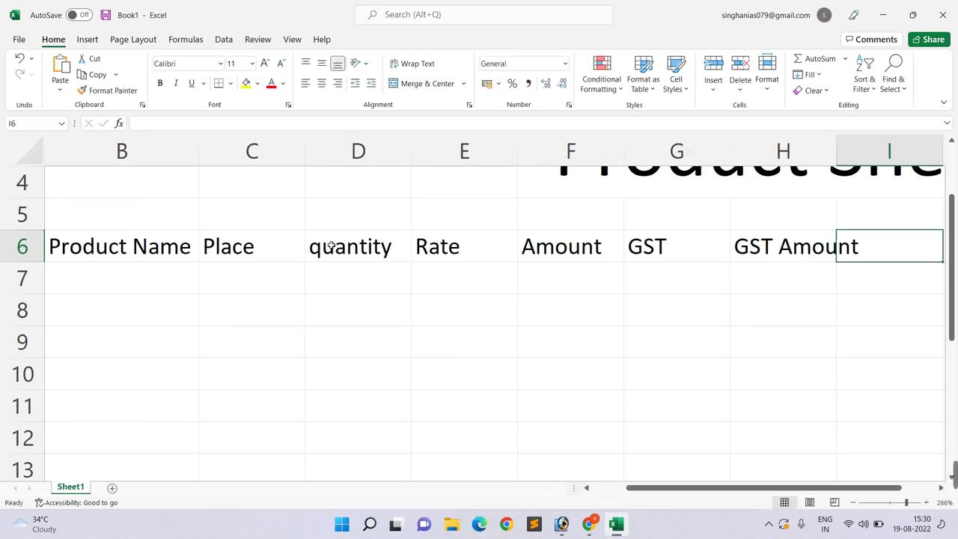
type("Total Amount")
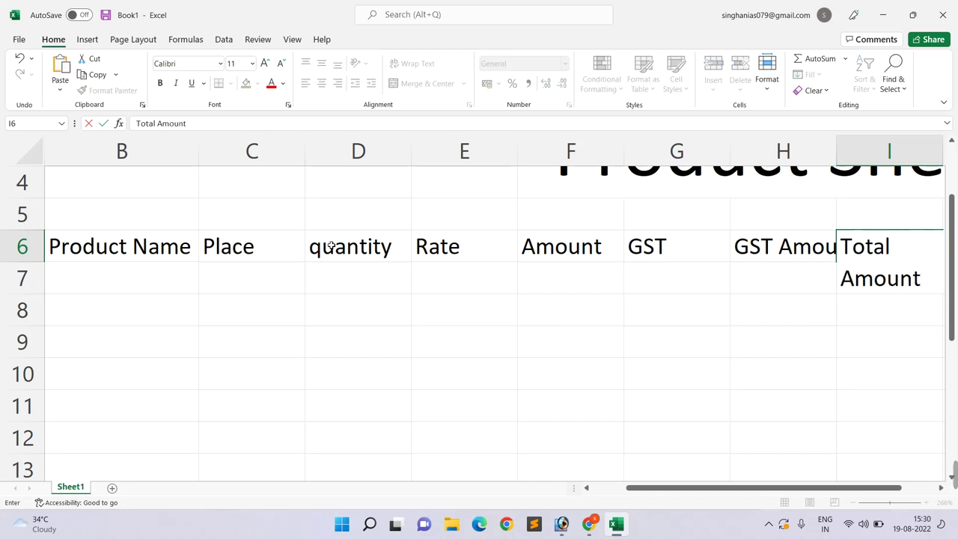
key("Return")
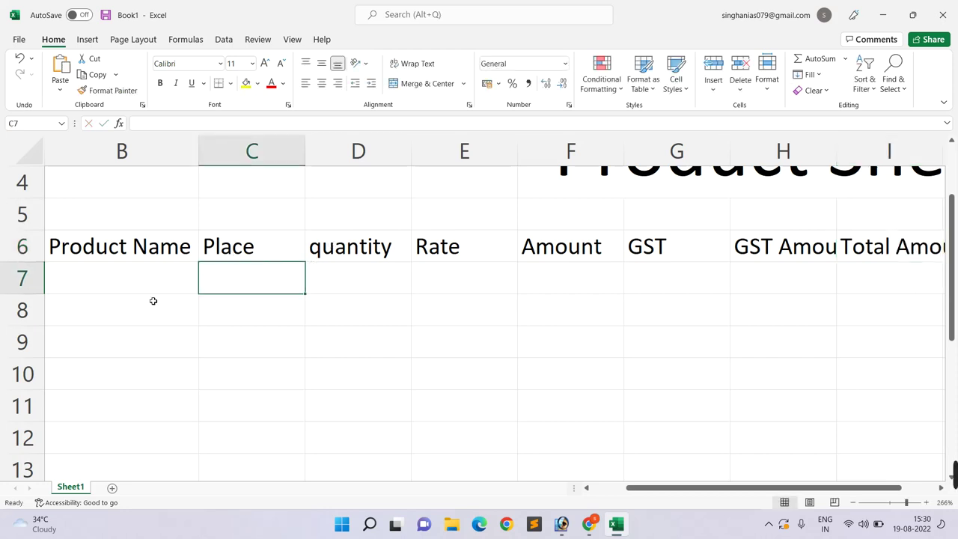
Enter Laptop, Delhi, 10 and 20000 across B7:E7.
left_click(152, 303)
left_click(145, 290)
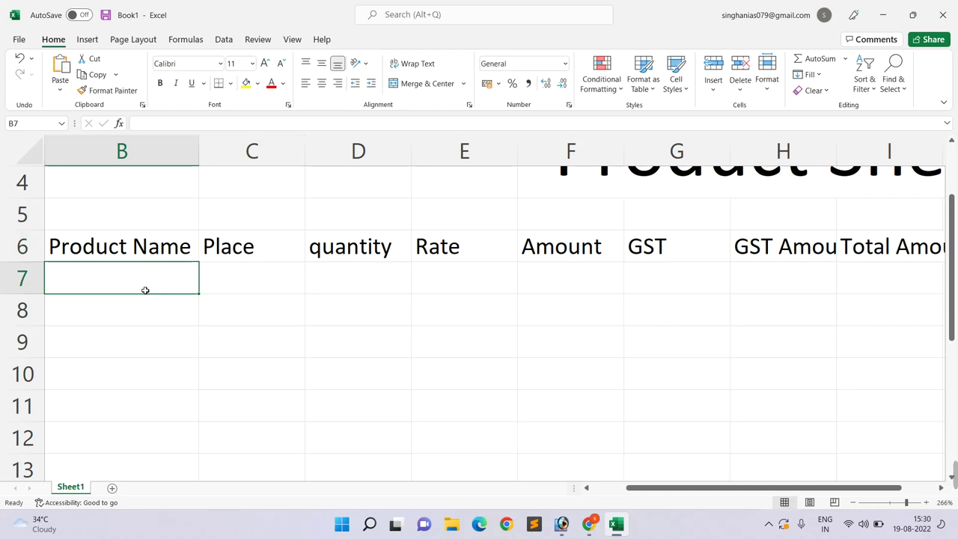
type("La")
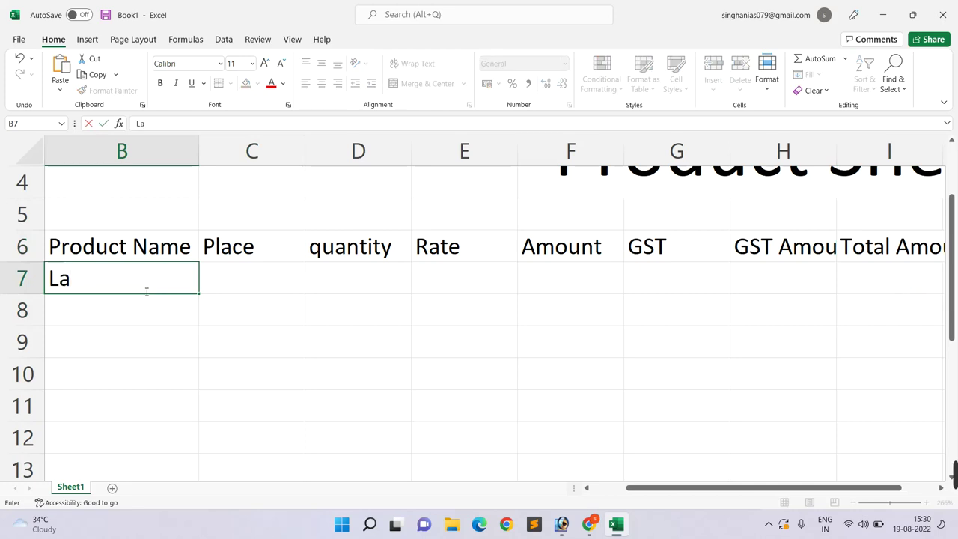
type("ptop")
key("Tab")
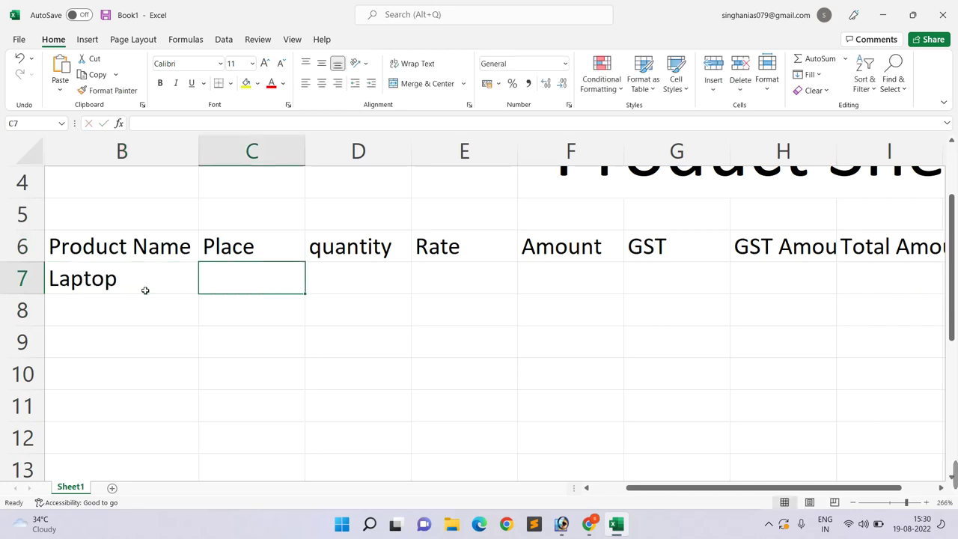
type("Delhi")
key("Tab")
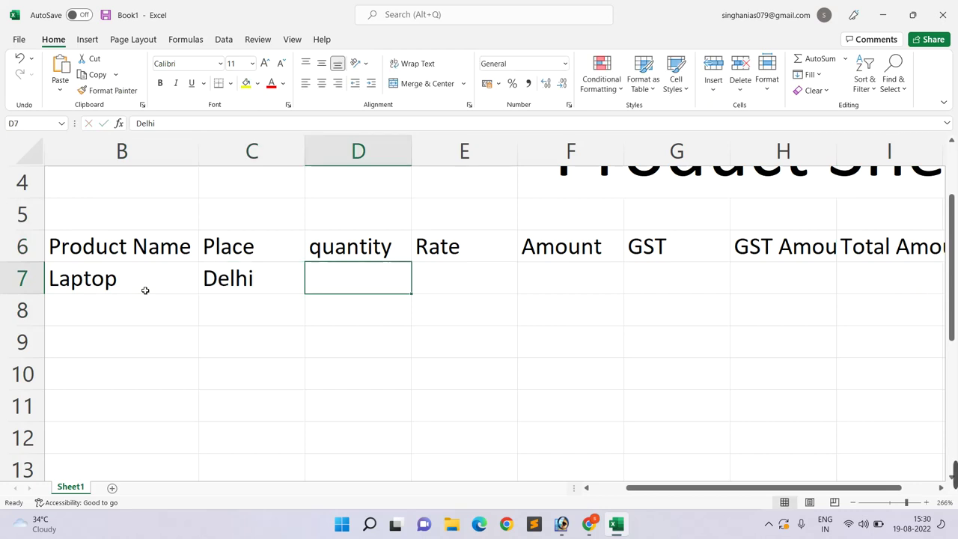
type("10")
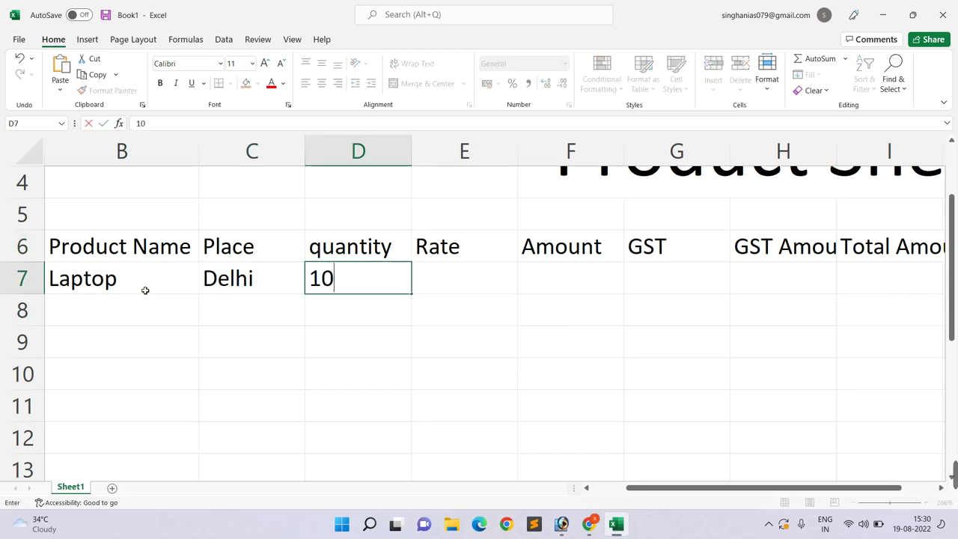
key("Tab")
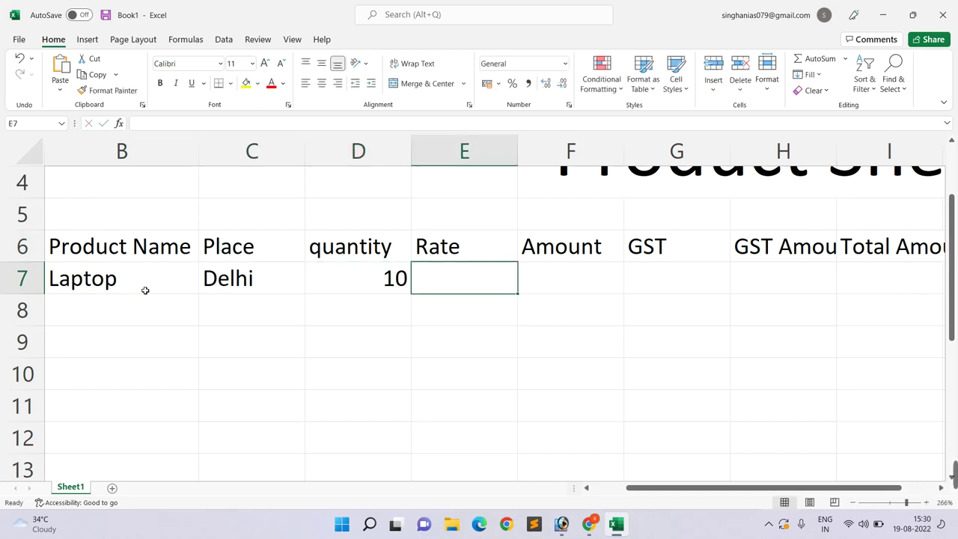
type("20000")
key("Tab")
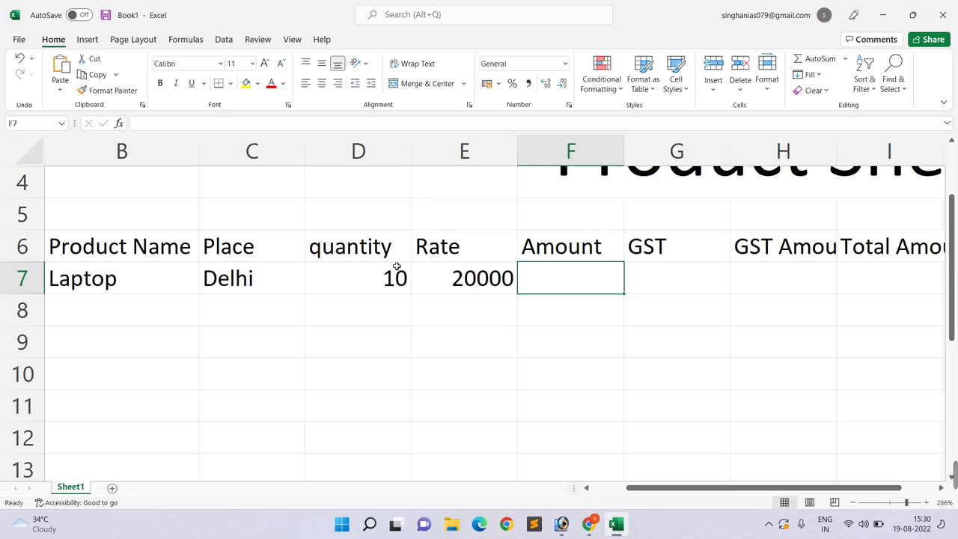
type("=")
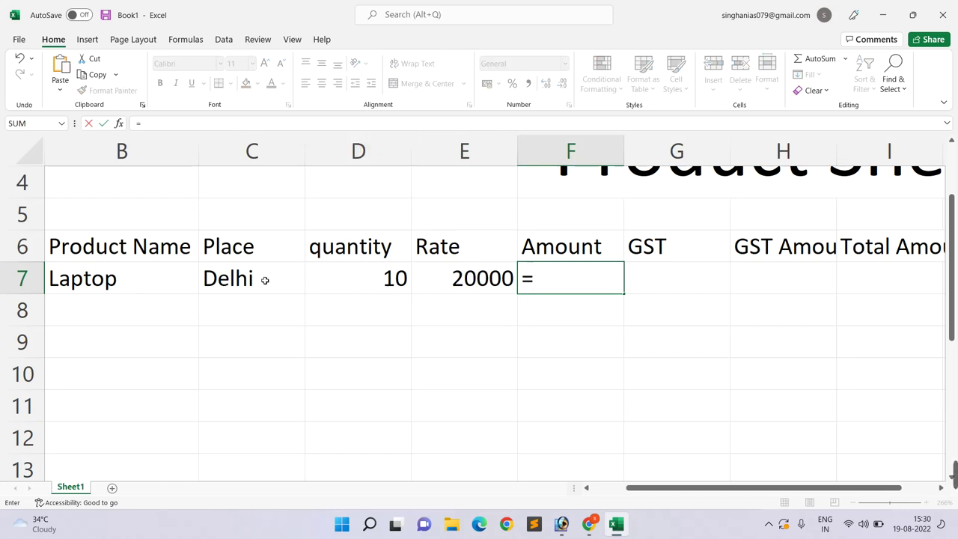
Enter =D7*E7 in F7 so the Laptop Amount shows 200000.
left_click(379, 288)
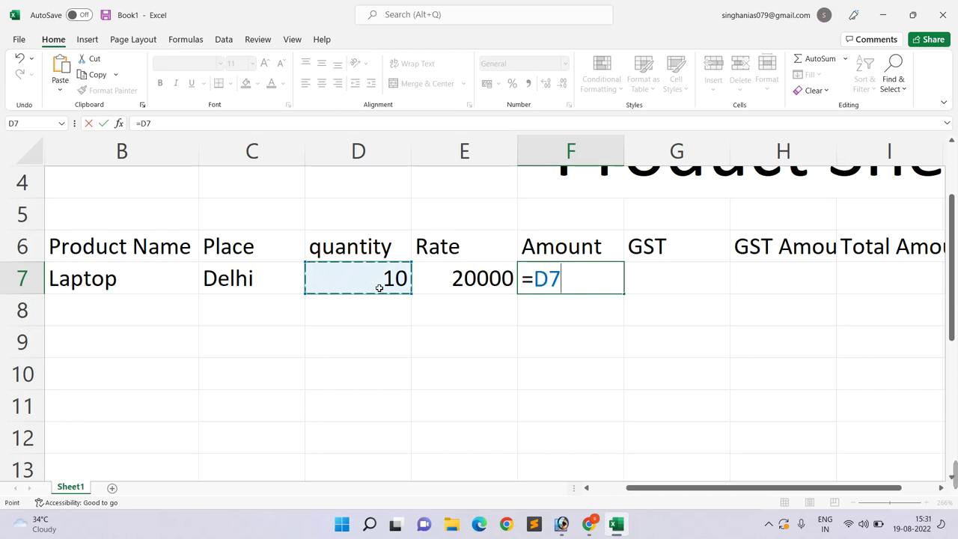
type("*")
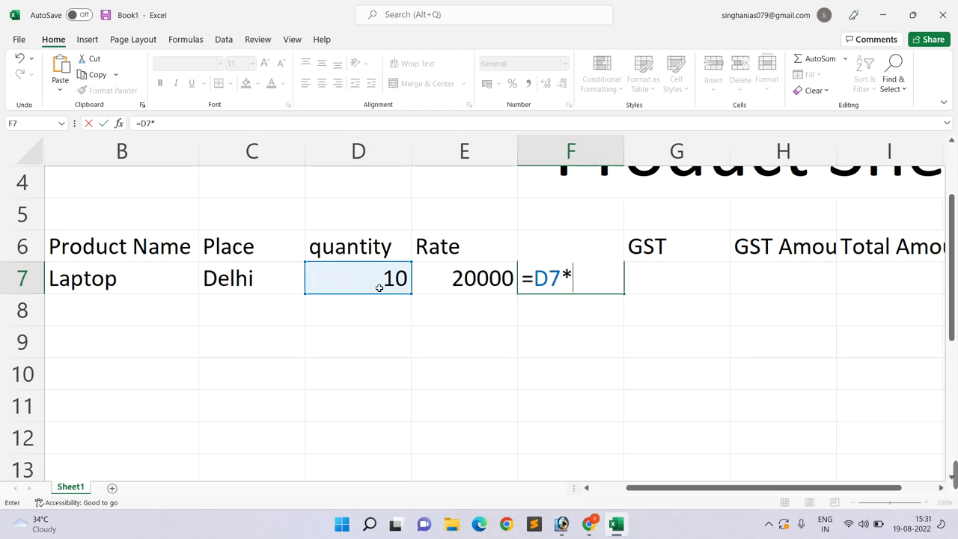
left_click(465, 288)
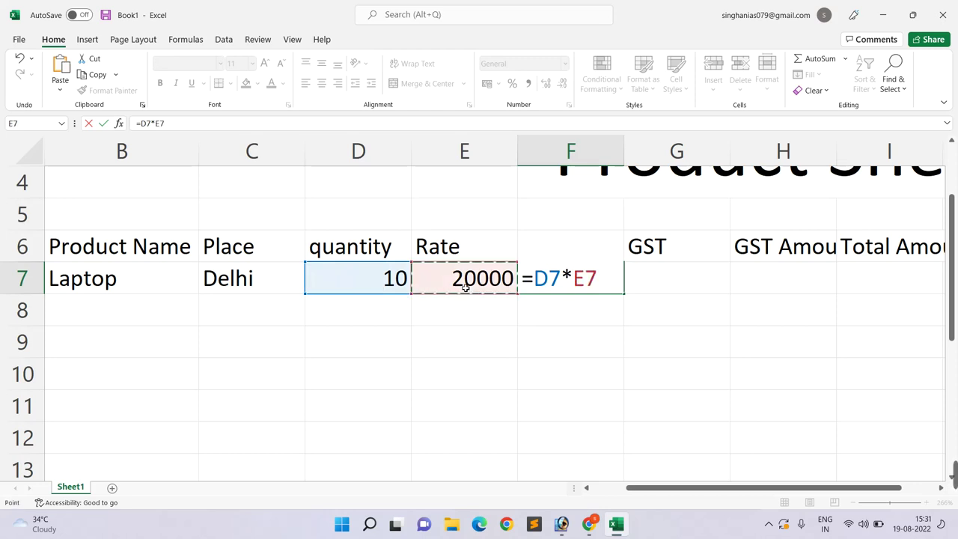
key("Tab")
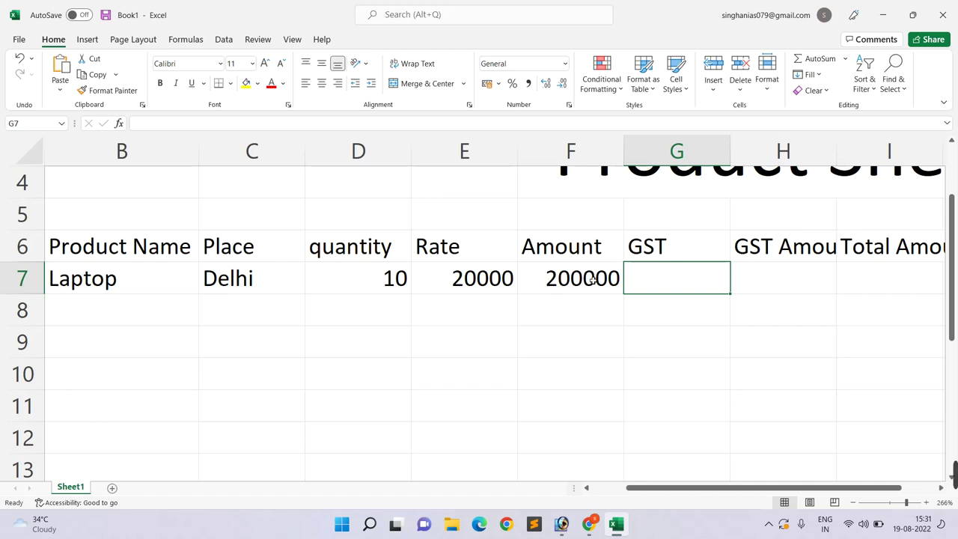
type("=")
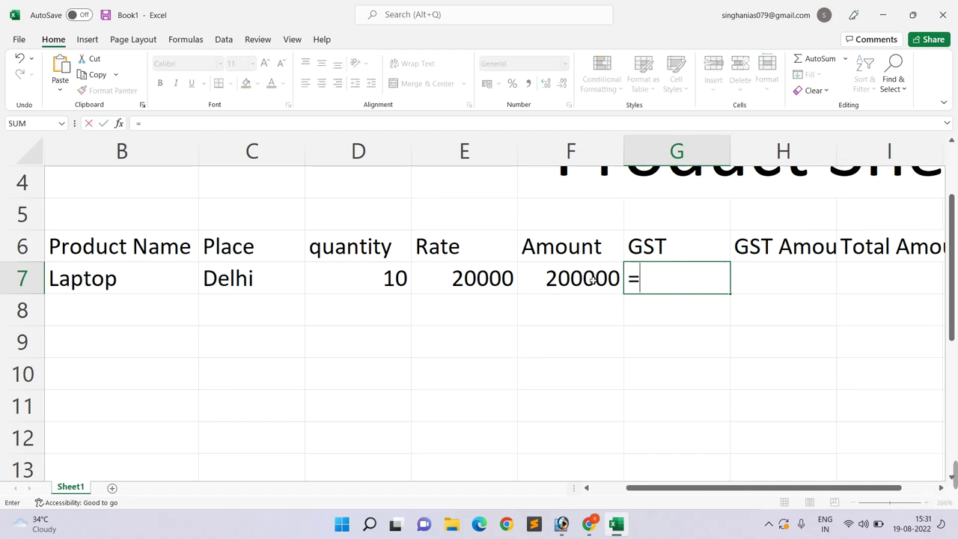
Enter =IF(C7=Delhi,"9%","18%") in G7 to choose the GST rate by place.
left_click(591, 279)
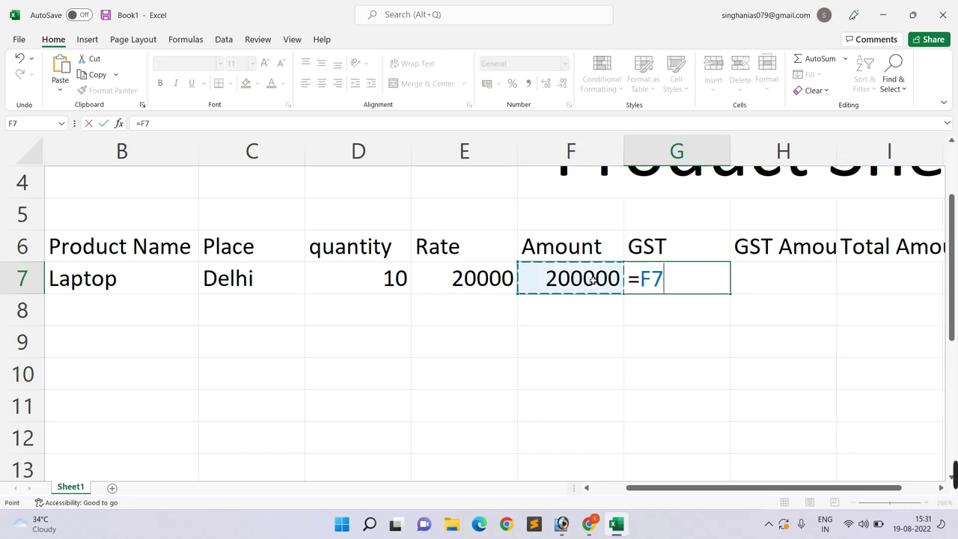
key("BackSpace")
key("BackSpace")
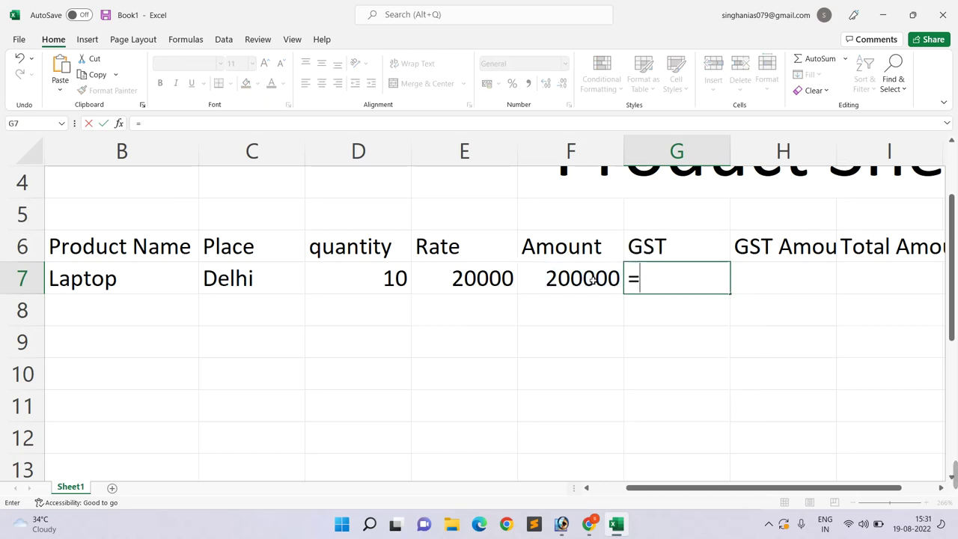
type("if")
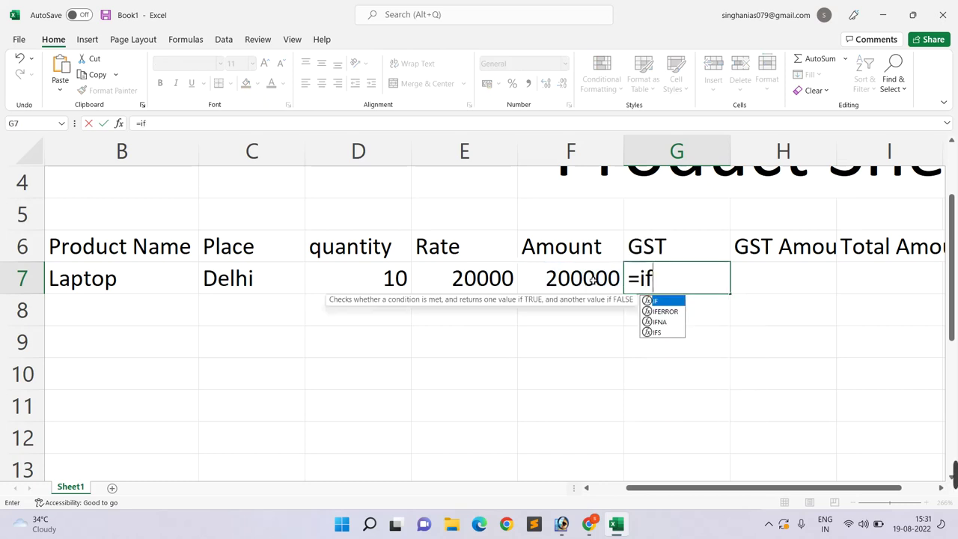
key("Tab")
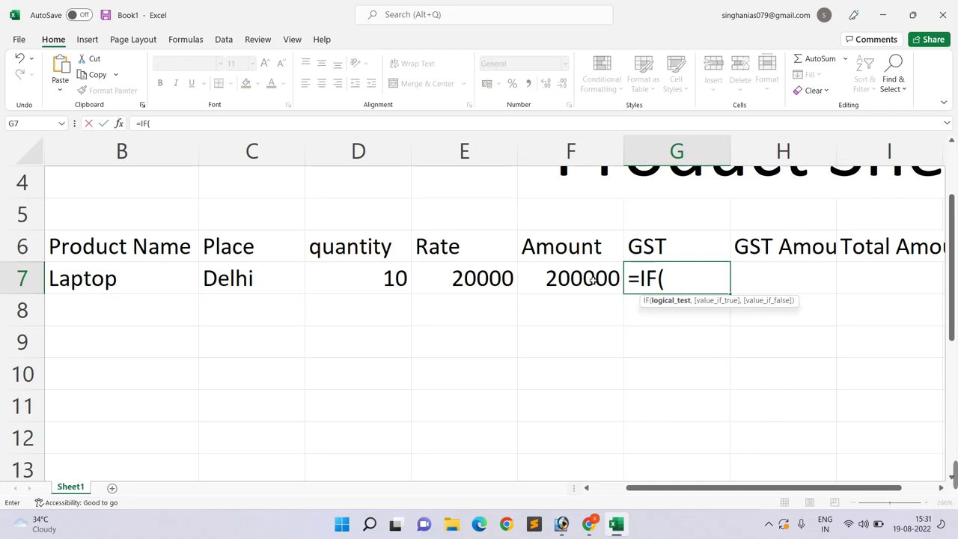
left_click(233, 279)
type("=")
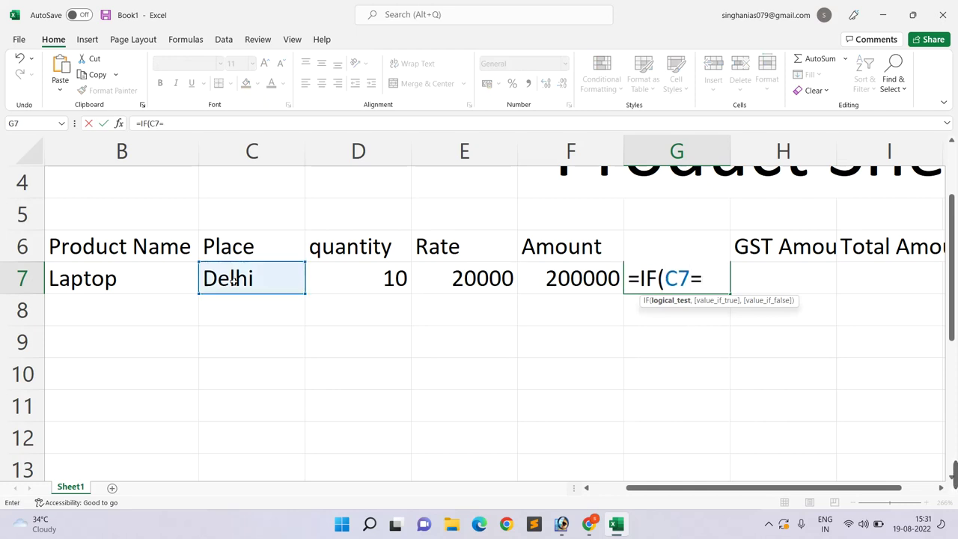
type("Delhi,\"9")
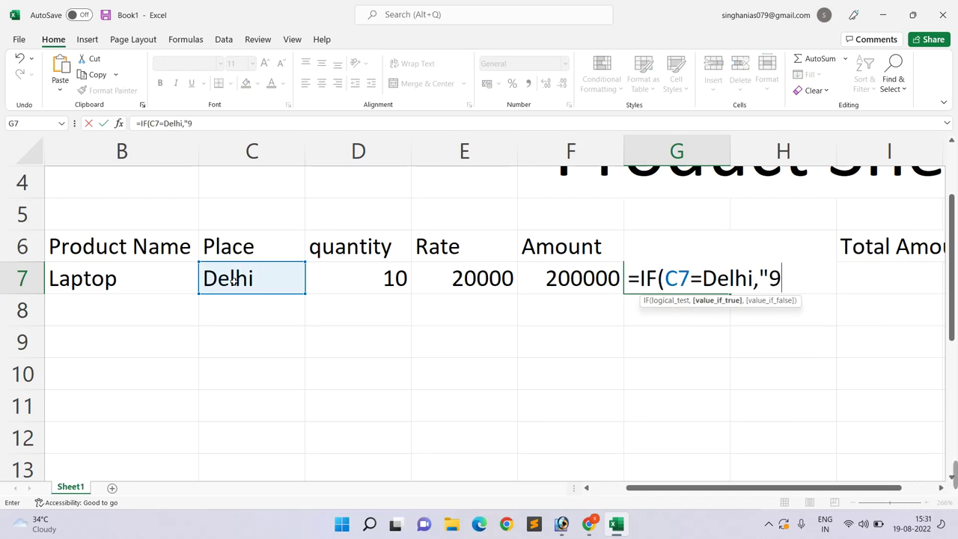
type("%")
type("\"")
type(",\"")
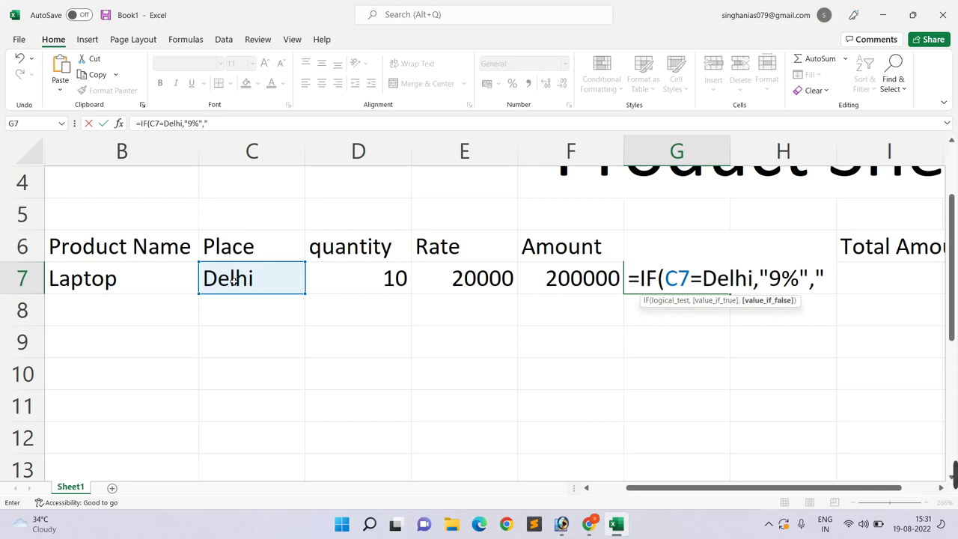
type("18")
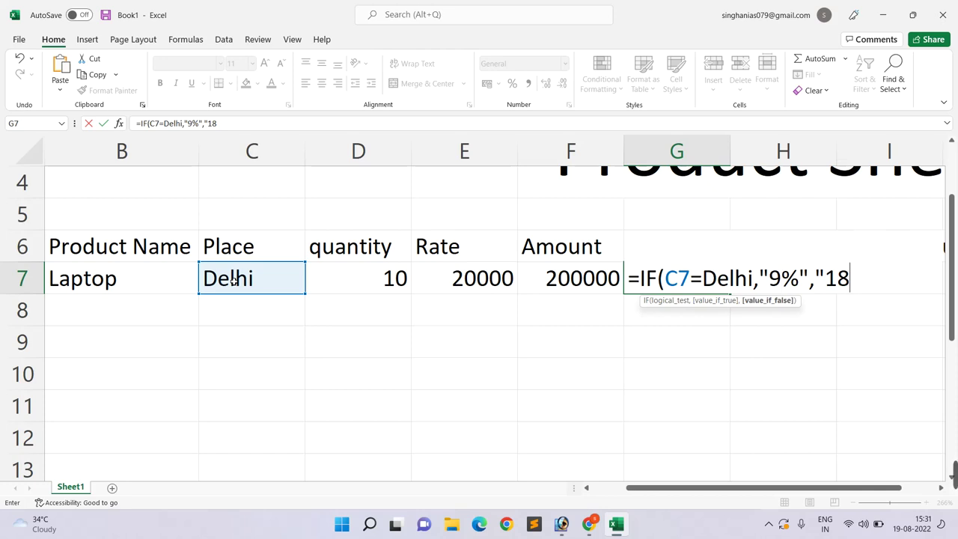
type("%\"")
type(")")
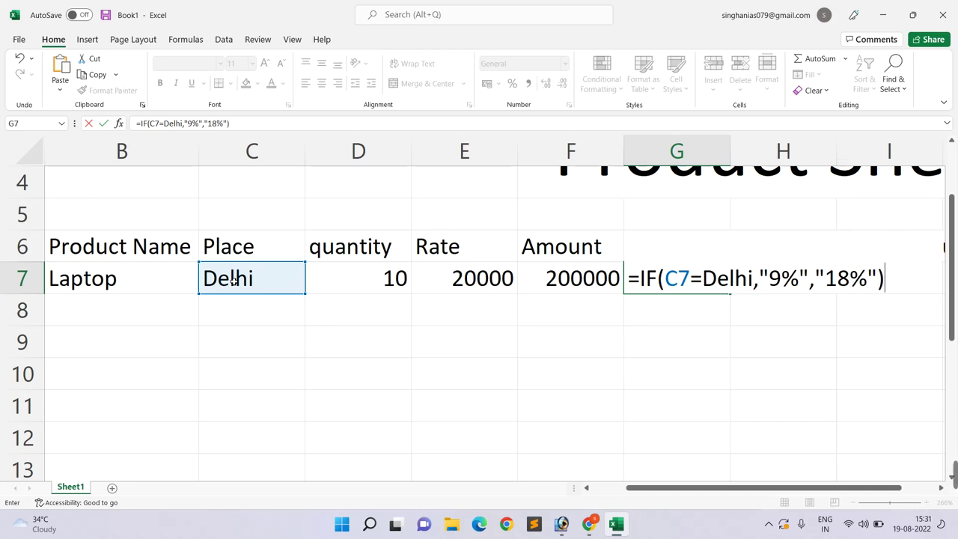
left_click(690, 288)
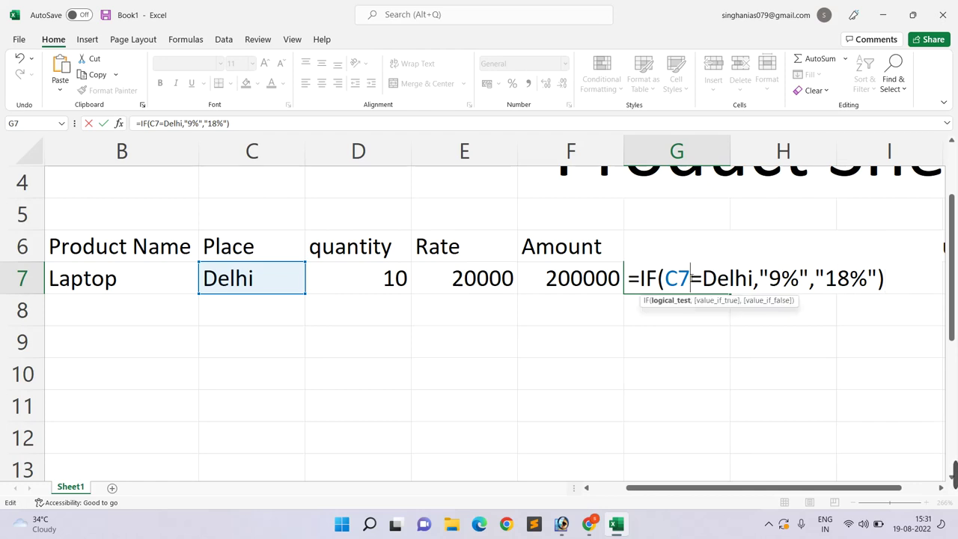
left_click_drag(666, 278, 753, 279)
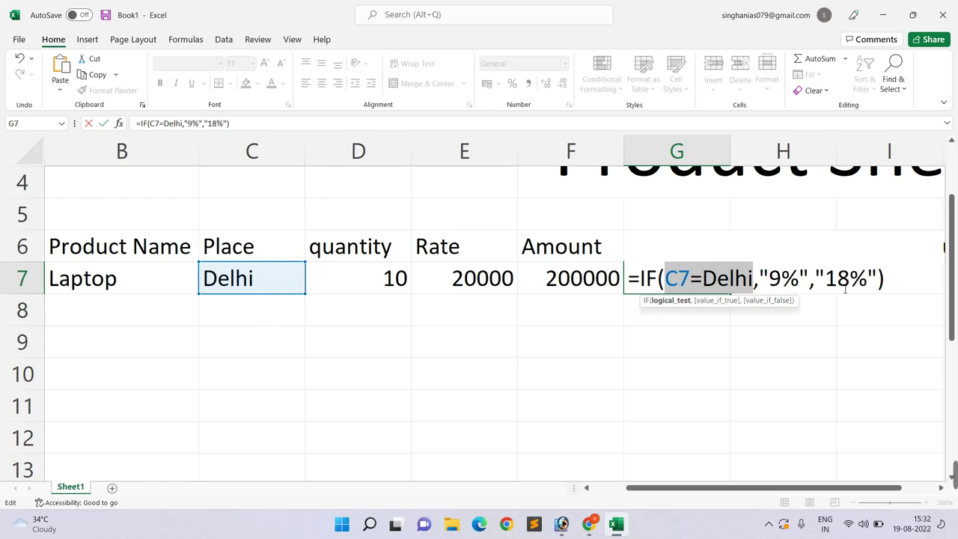
key("Return")
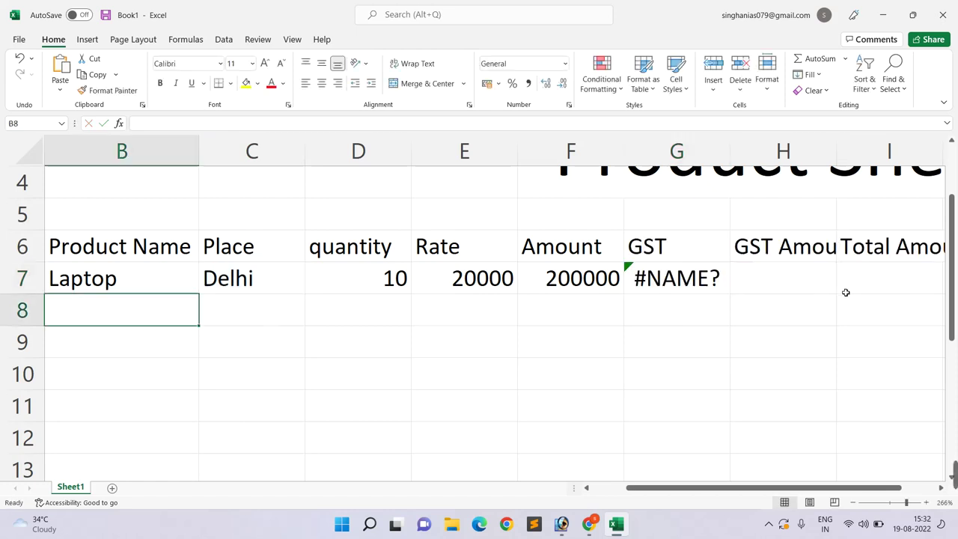
left_click(694, 293)
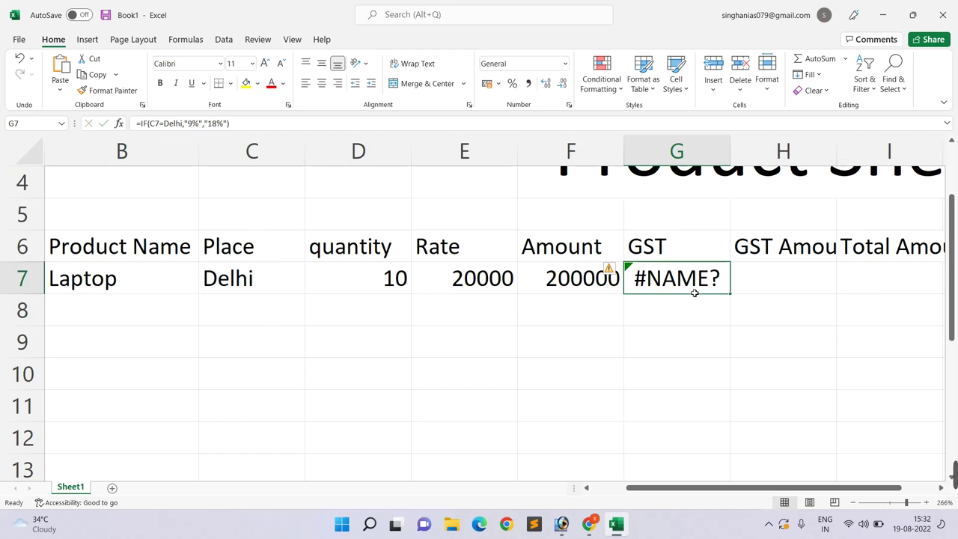
Wrap Delhi in quotation marks inside G7's IF formula.
key("XF86AudioRaiseVolume")
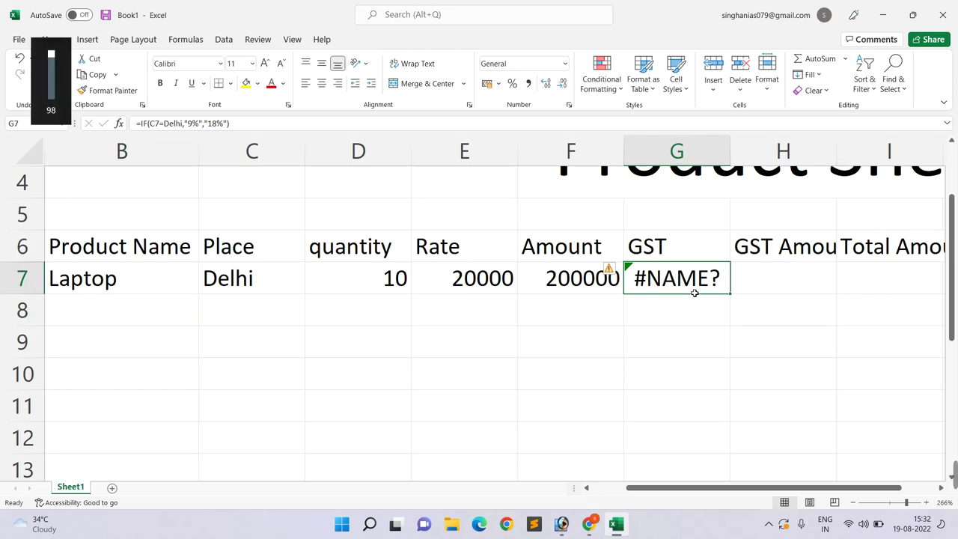
double_click(694, 293)
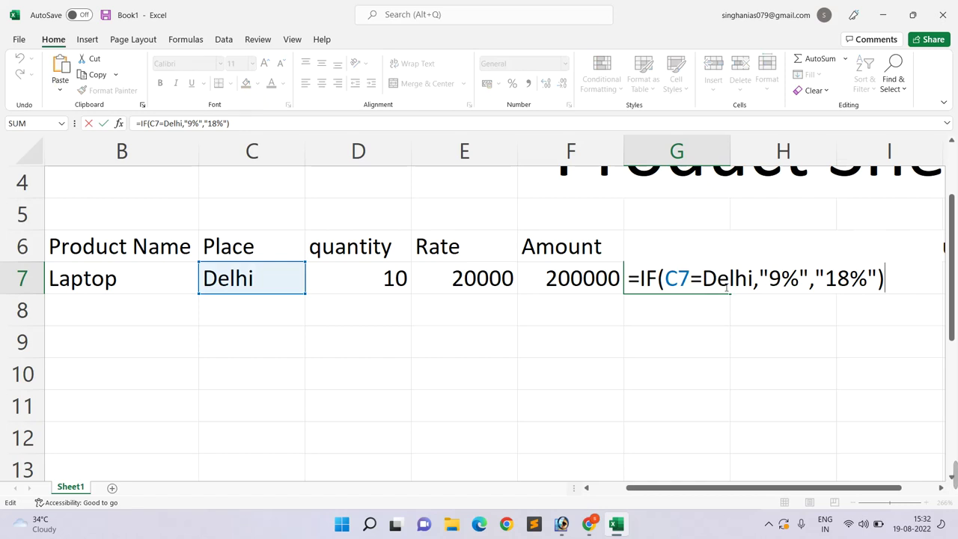
left_click(707, 283)
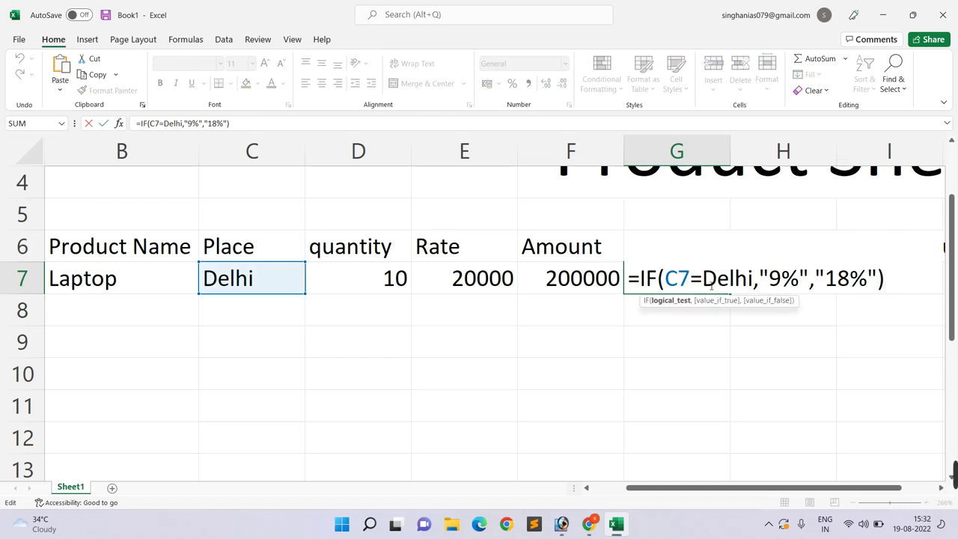
type("\"")
key("Right")
key("Right")
key("Right")
key("Right")
key("Right")
type("\"")
key("Return")
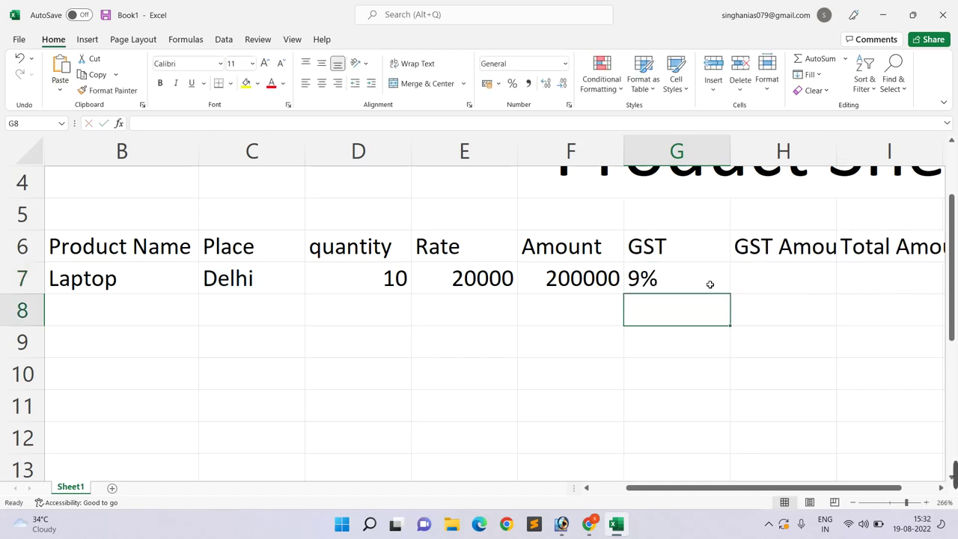
Review the 9% and 18% arguments in G7's formula and recommit it, showing 9%.
left_click(709, 284)
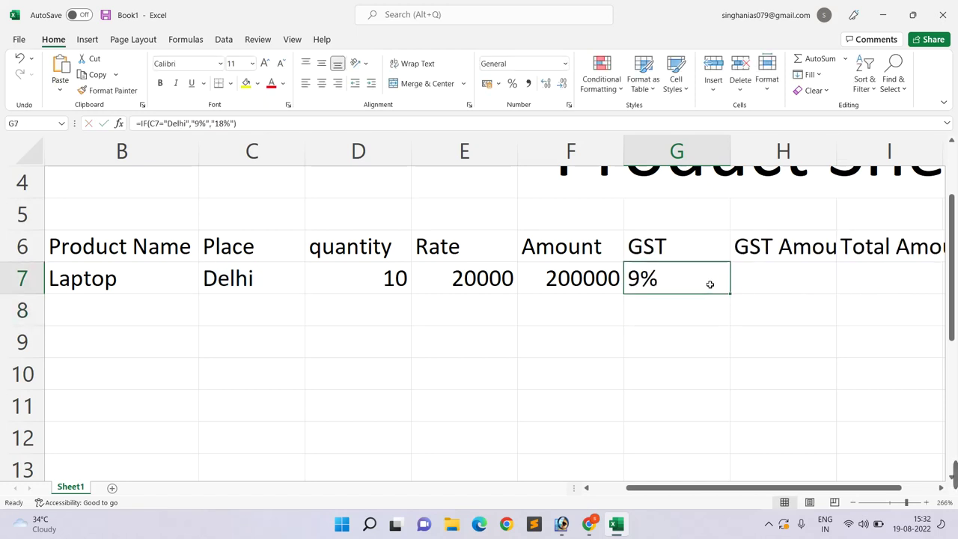
double_click(710, 285)
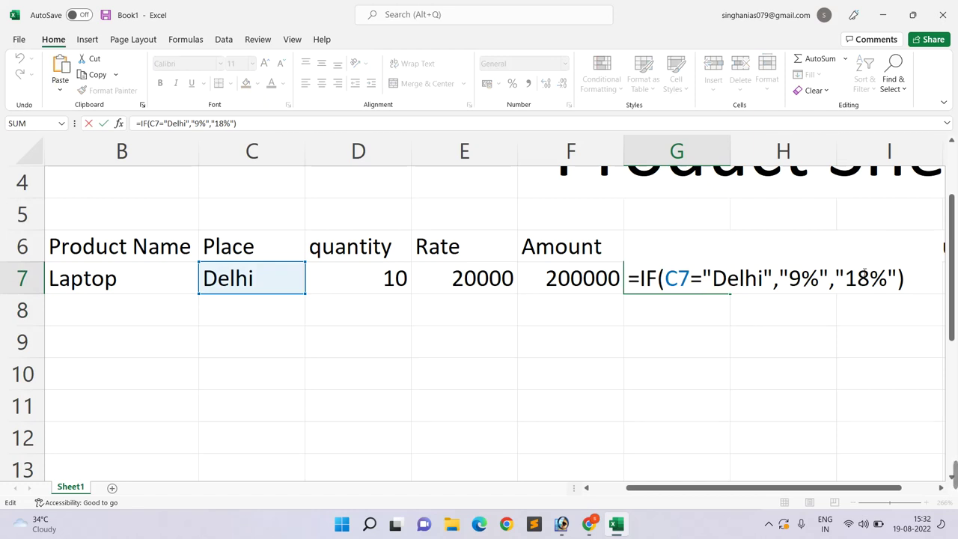
left_click(840, 279)
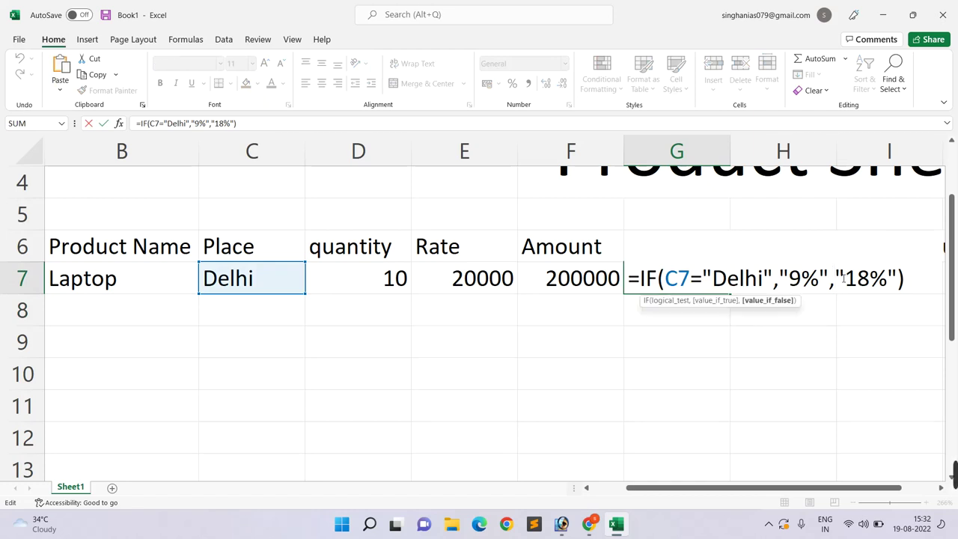
left_click(844, 278)
key("End")
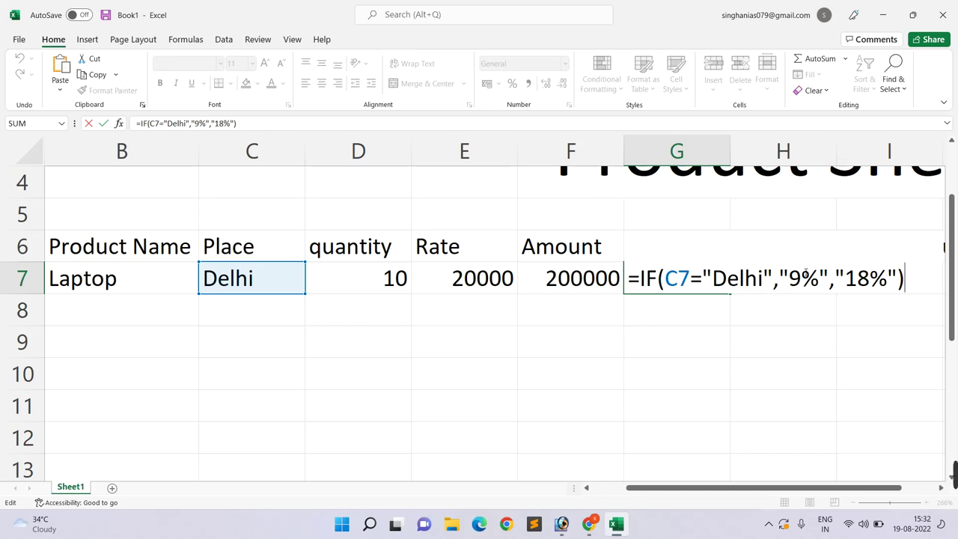
left_click(783, 278)
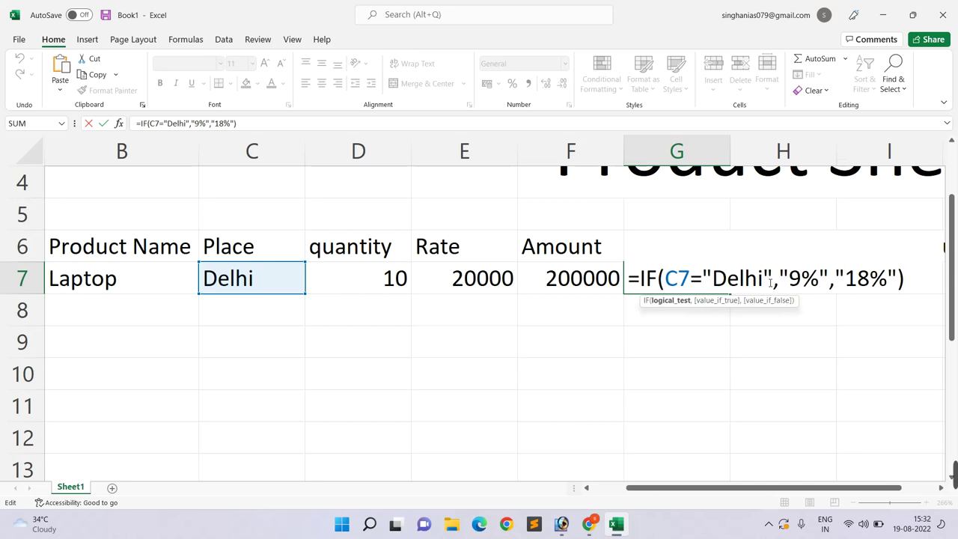
key("ctrl+Return")
key("Return")
key("Up")
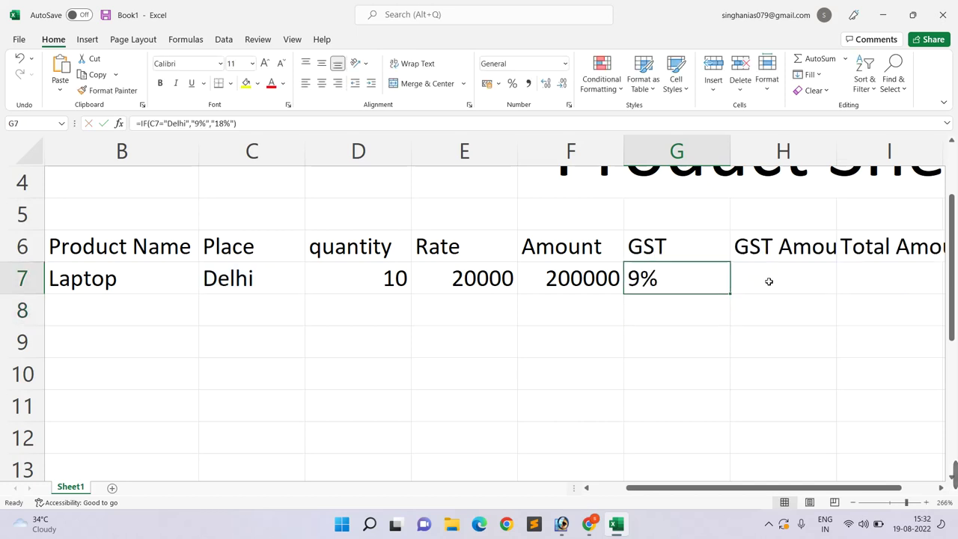
left_click(228, 292)
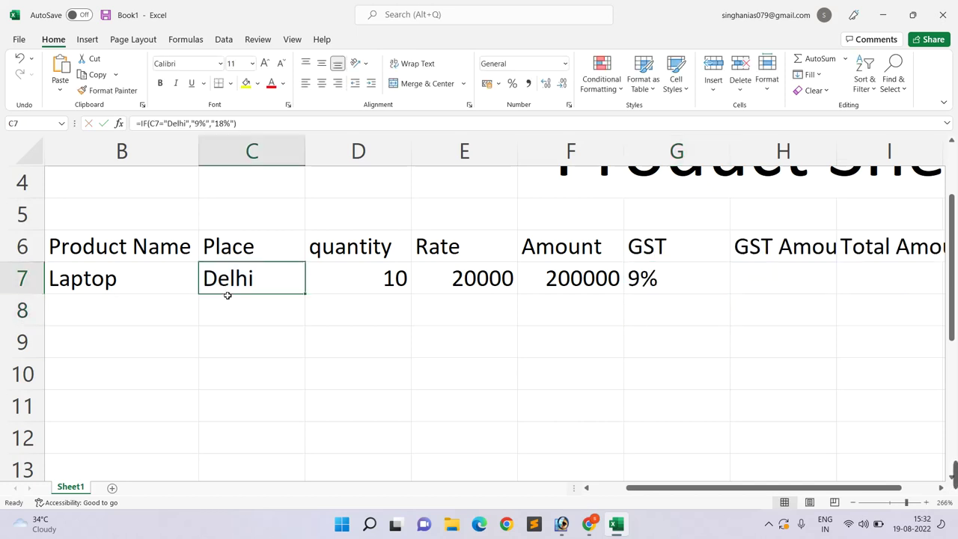
type("UP")
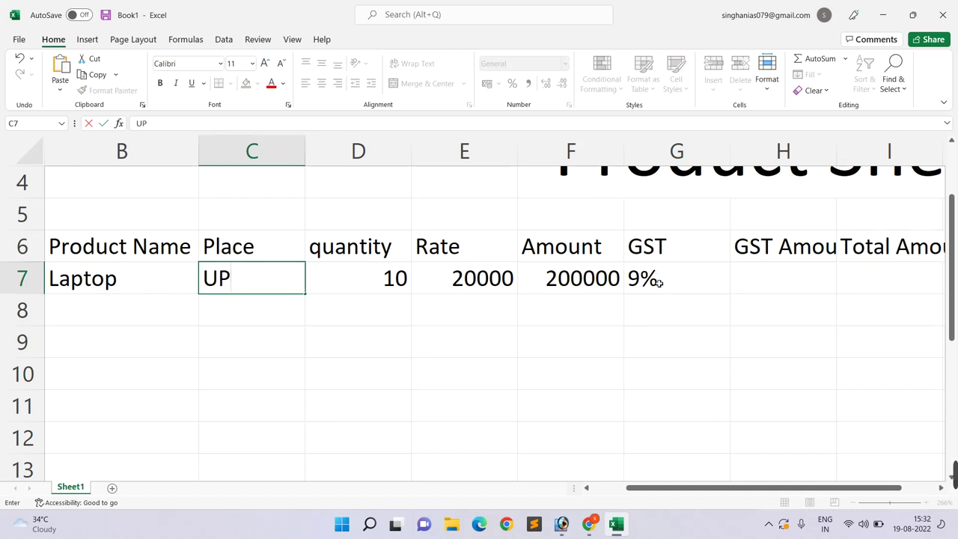
key("Return")
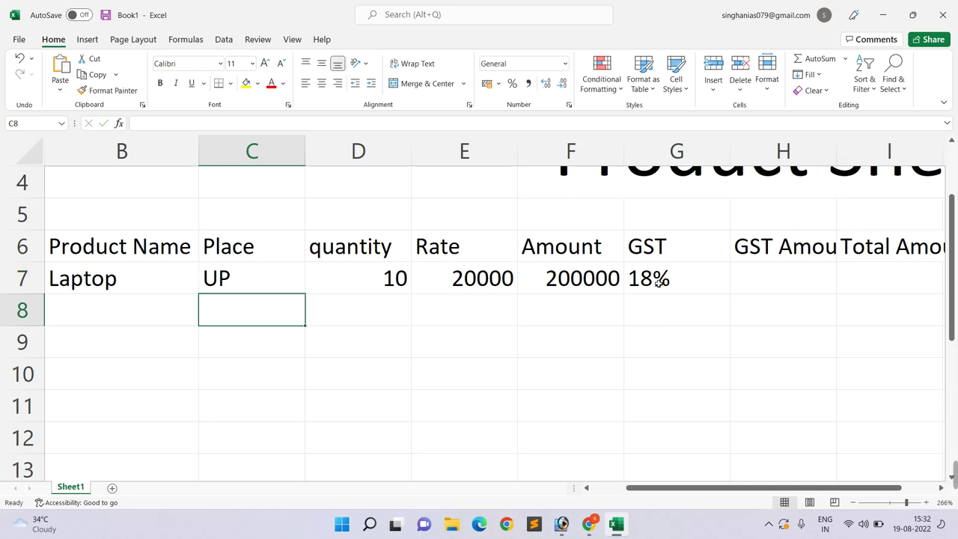
left_click(258, 289)
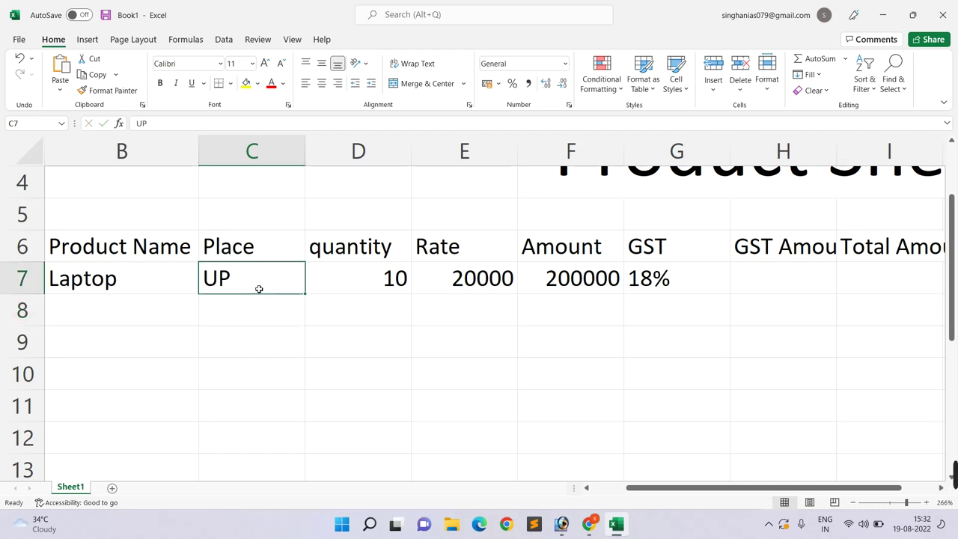
type("Delhi")
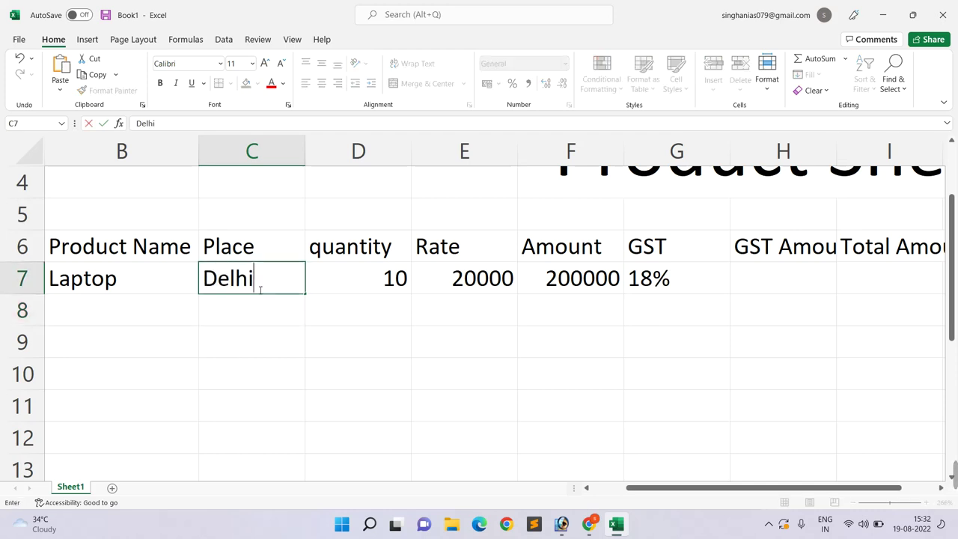
key("Tab")
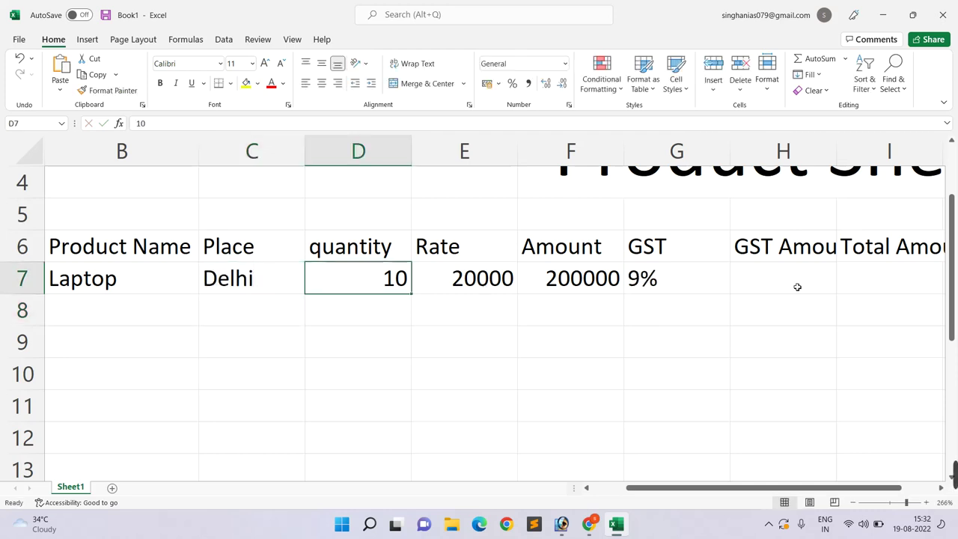
left_click(798, 285)
Autofit column H, enter =F7*G7 in H7 giving 18000, and widen column I.
left_click_drag(842, 157, 859, 157)
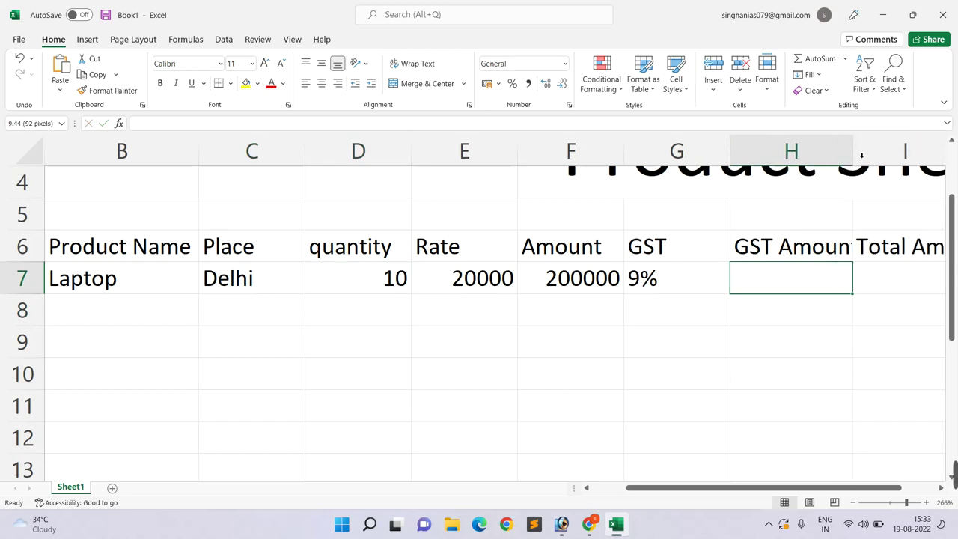
double_click(859, 157)
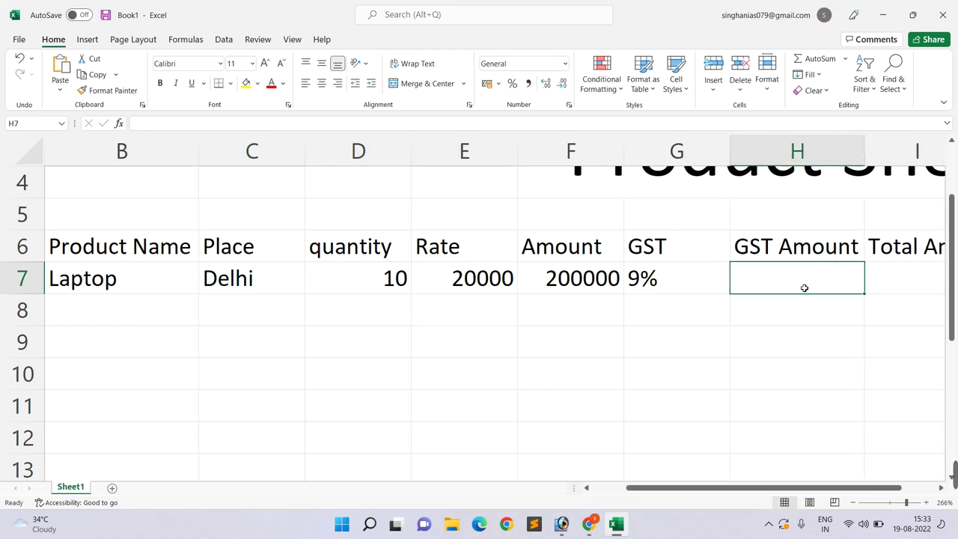
type("=")
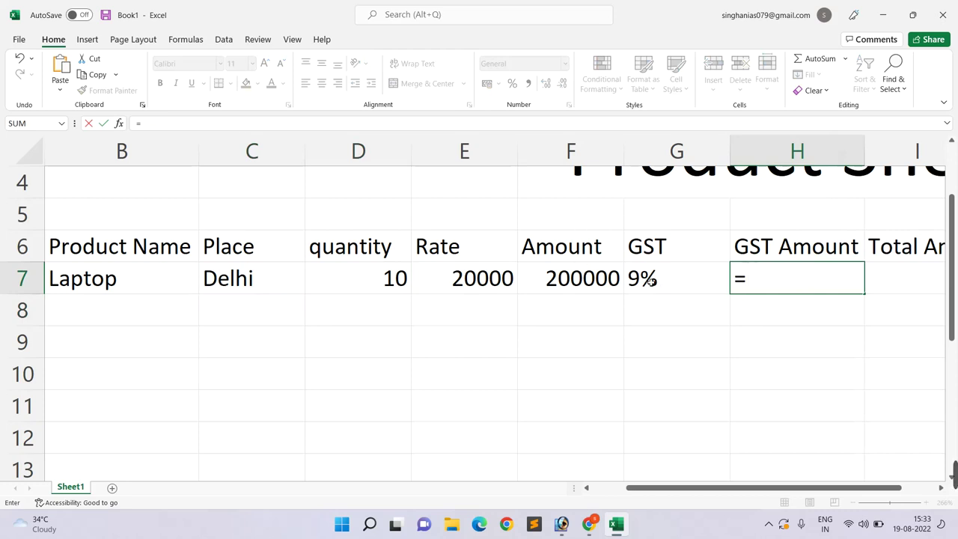
left_click(592, 281)
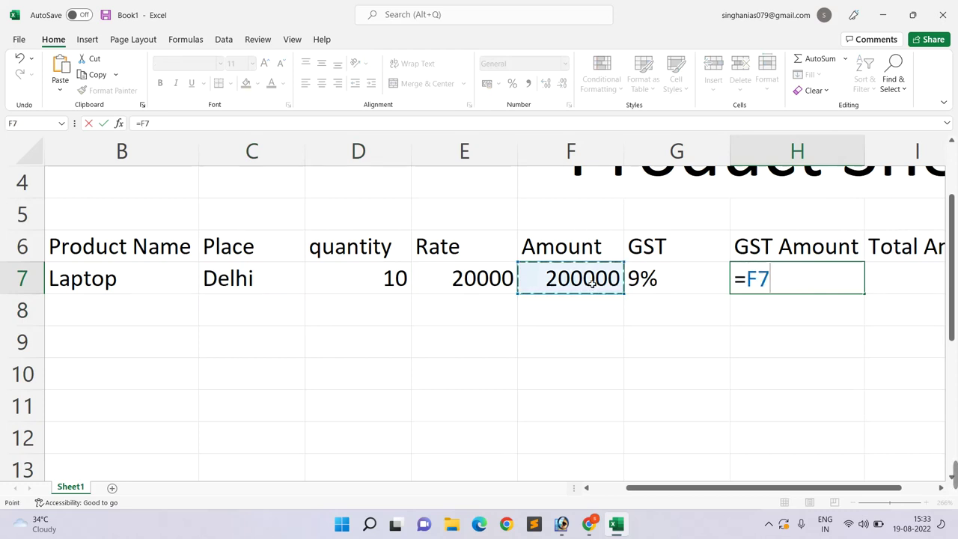
type("*9")
key("BackSpace")
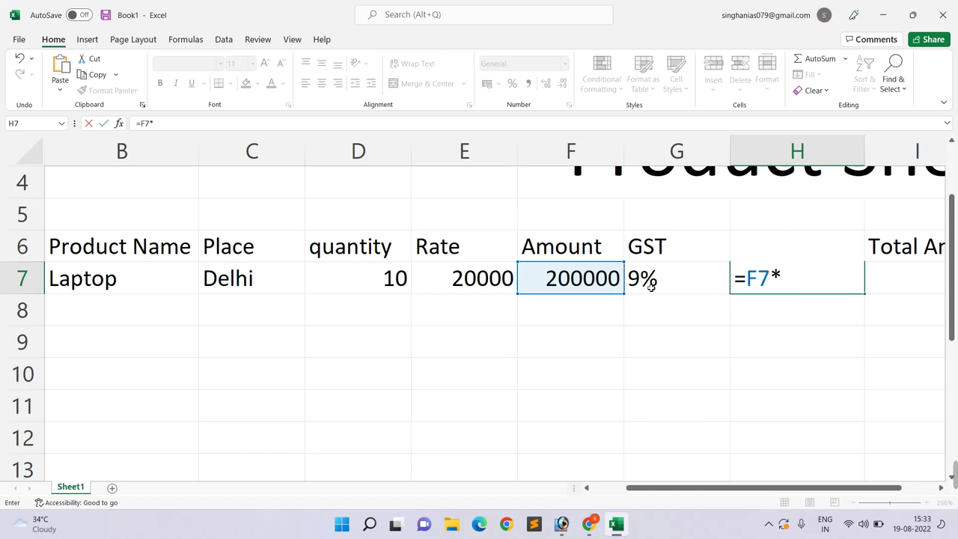
left_click(649, 285)
key("Tab")
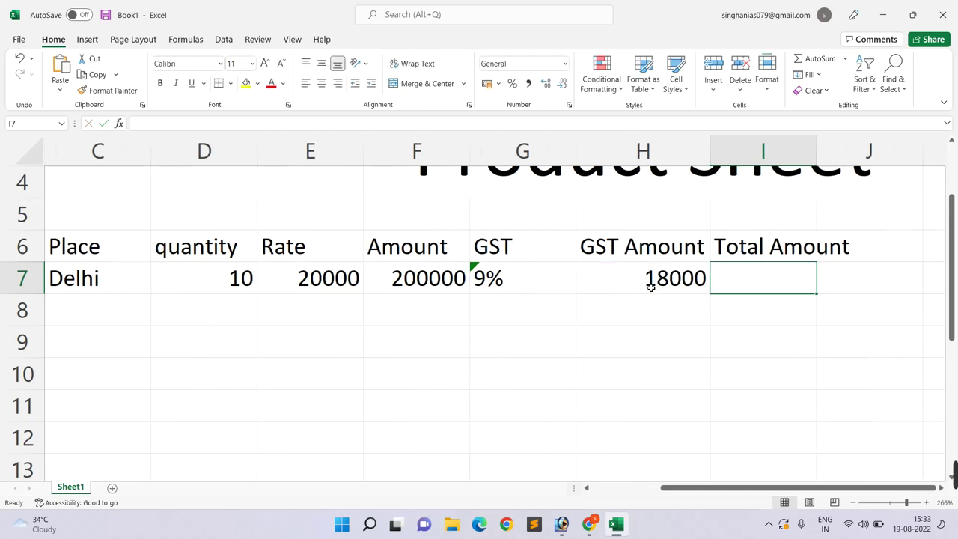
left_click_drag(817, 156, 857, 163)
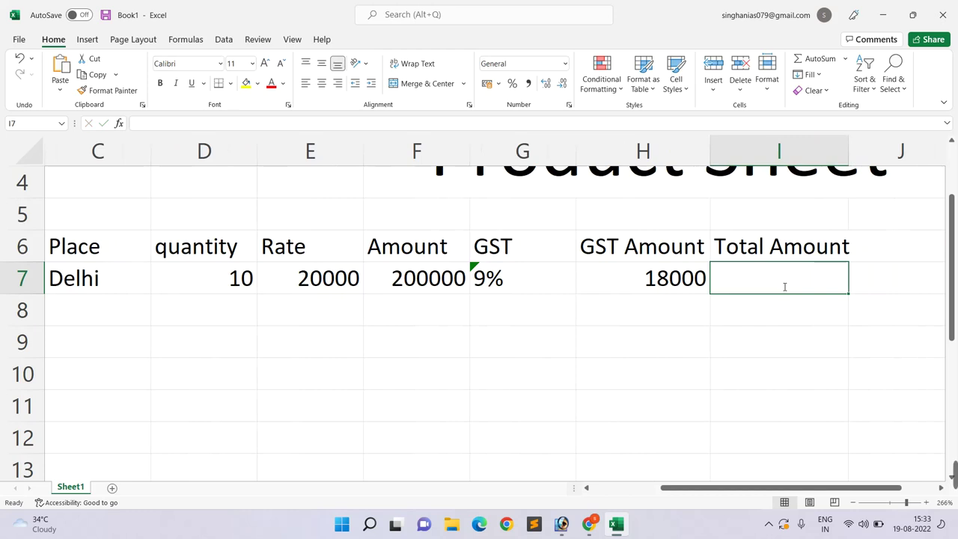
type("=")
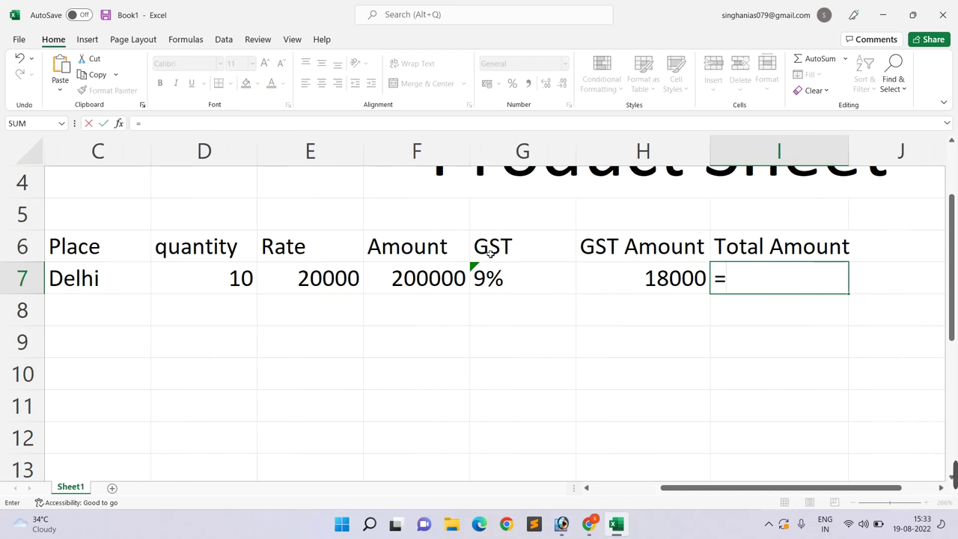
Enter =F7+H7 in I7 so the Laptop Total Amount shows 218000.
left_click(458, 275)
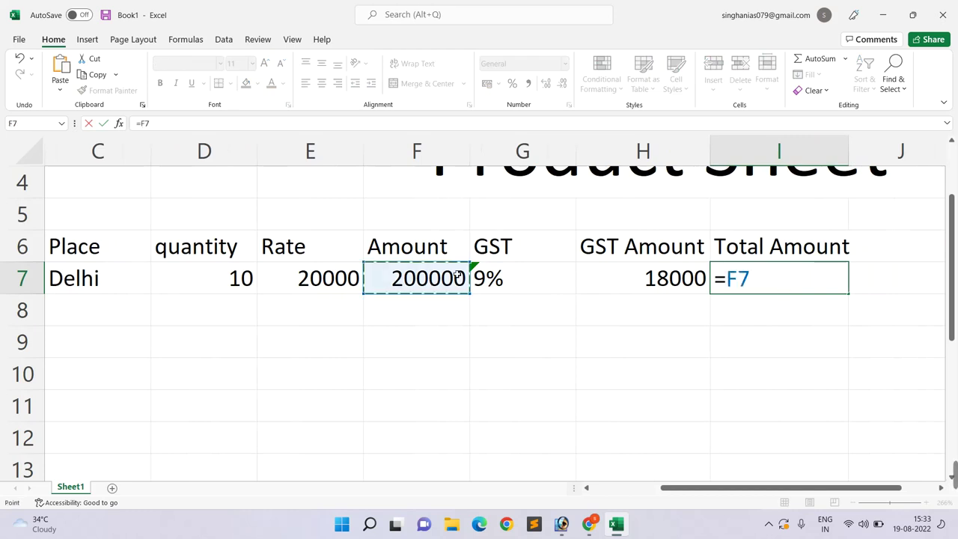
type("+")
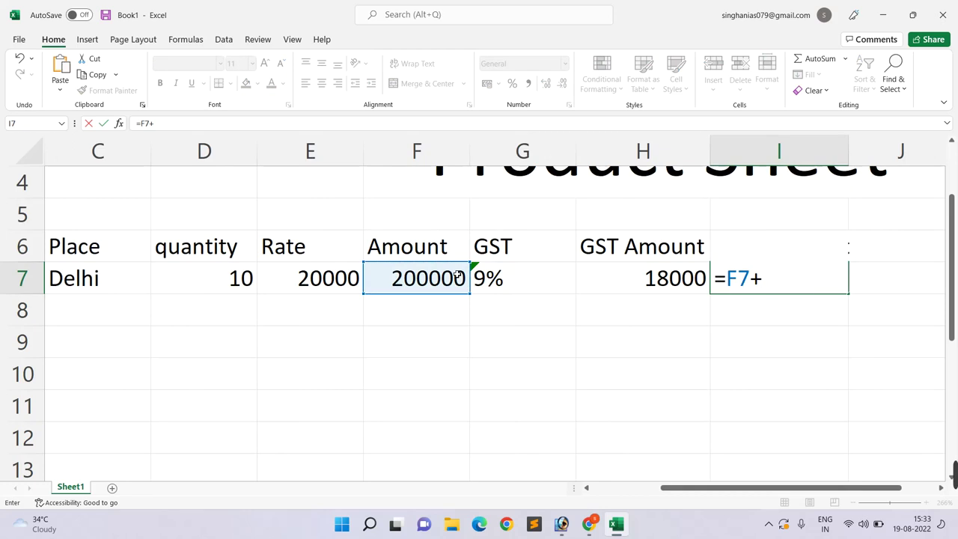
left_click(636, 288)
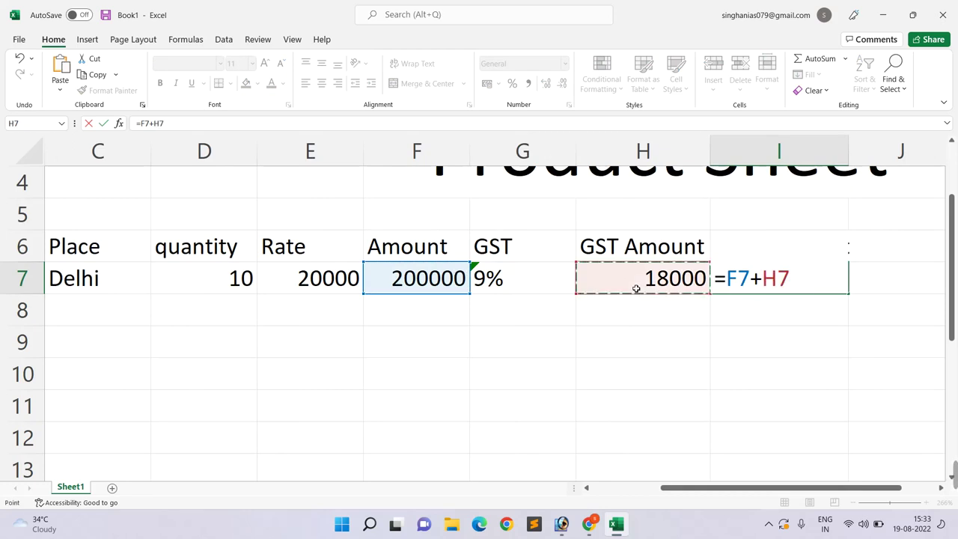
key("Return")
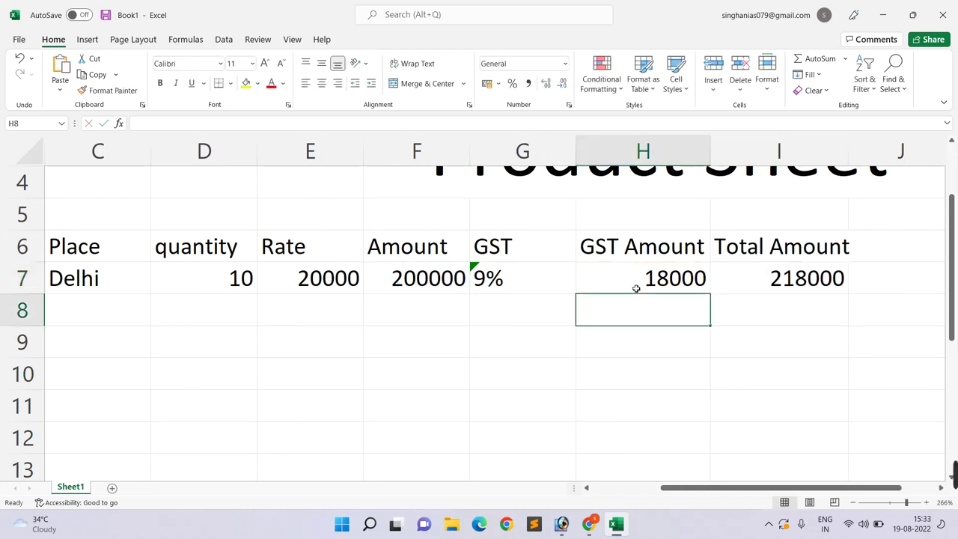
scroll(636, 288, "down", 2)
scroll(635, 288, "up", 3)
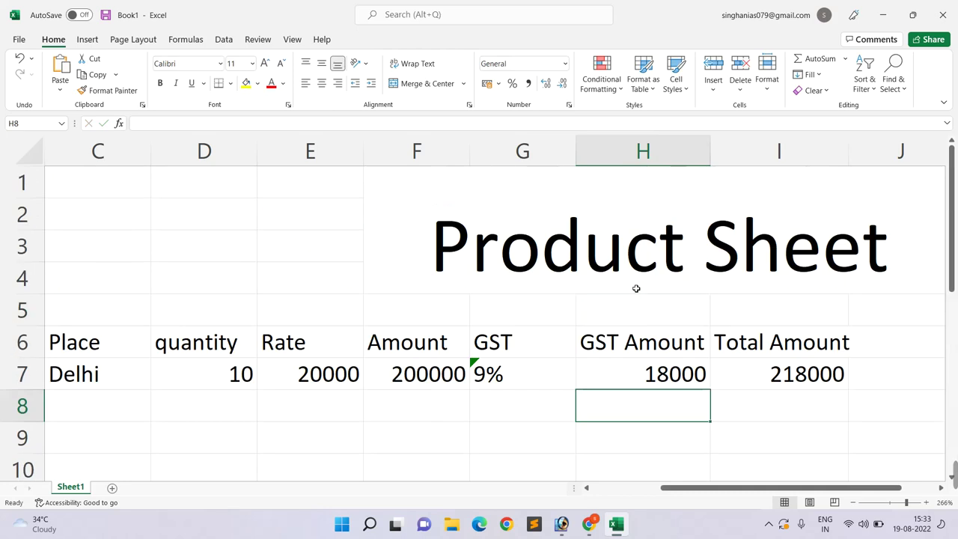
scroll(636, 292, "down", 2)
scroll(631, 302, "up", 2)
left_click(77, 402)
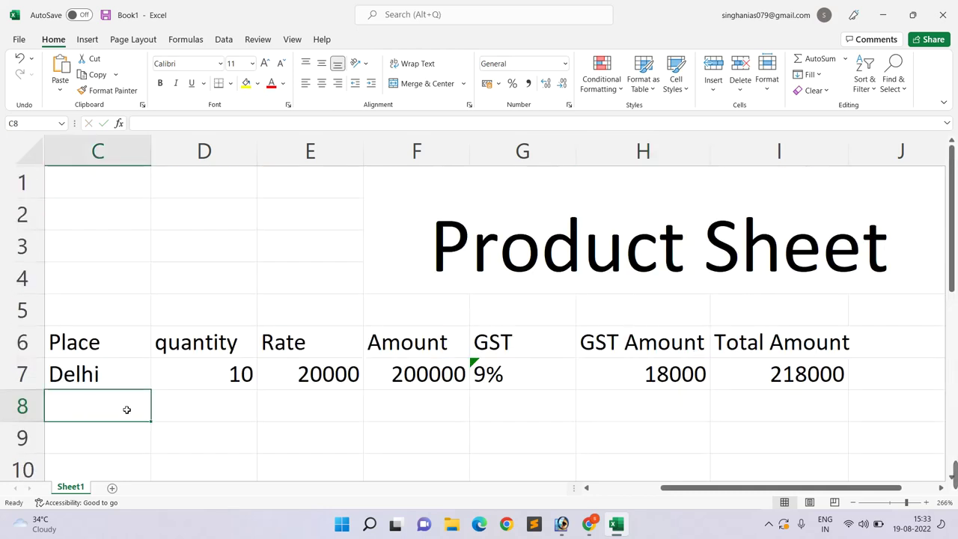
left_click_drag(719, 487, 544, 486)
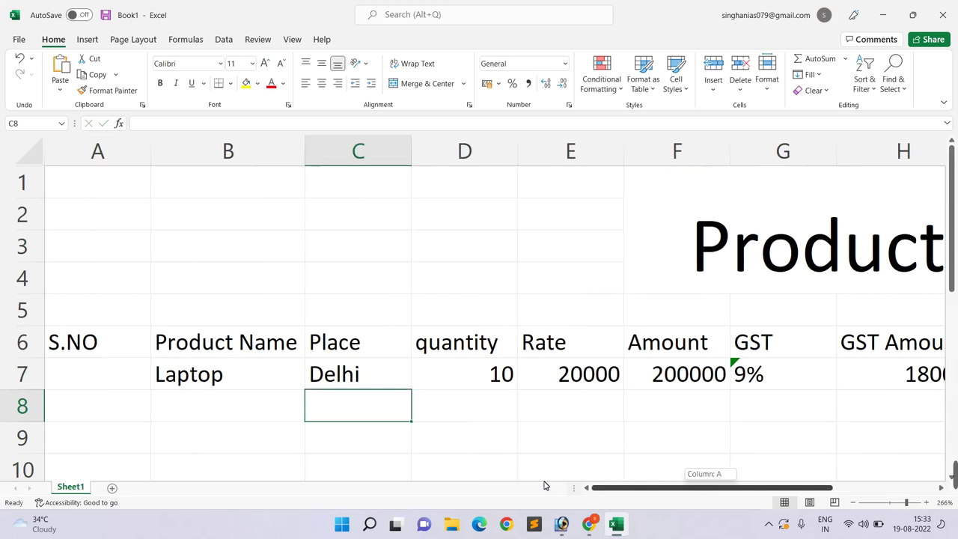
Number the S.NO cells A7:A9 as 1, 2 and 3.
left_click(107, 377)
type("1")
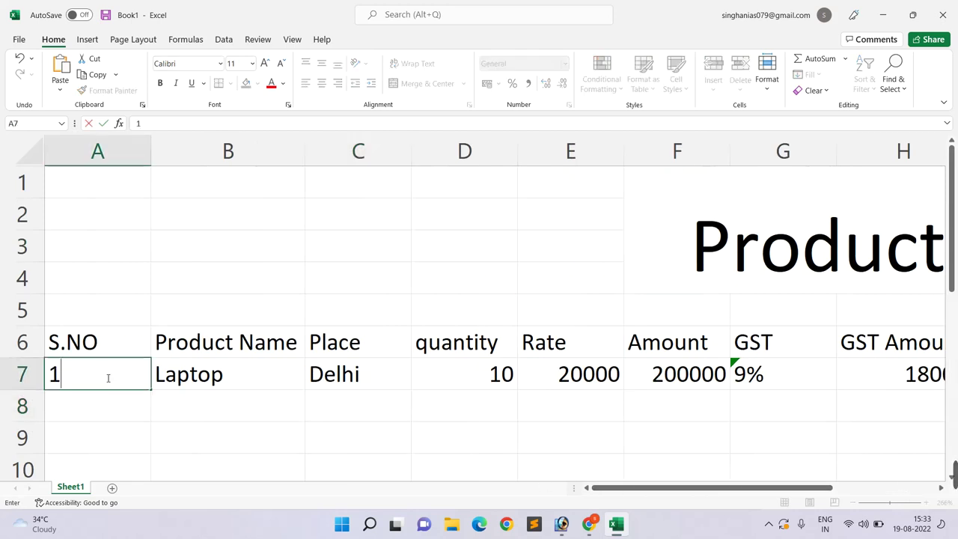
key("Return")
type("2")
key("Return")
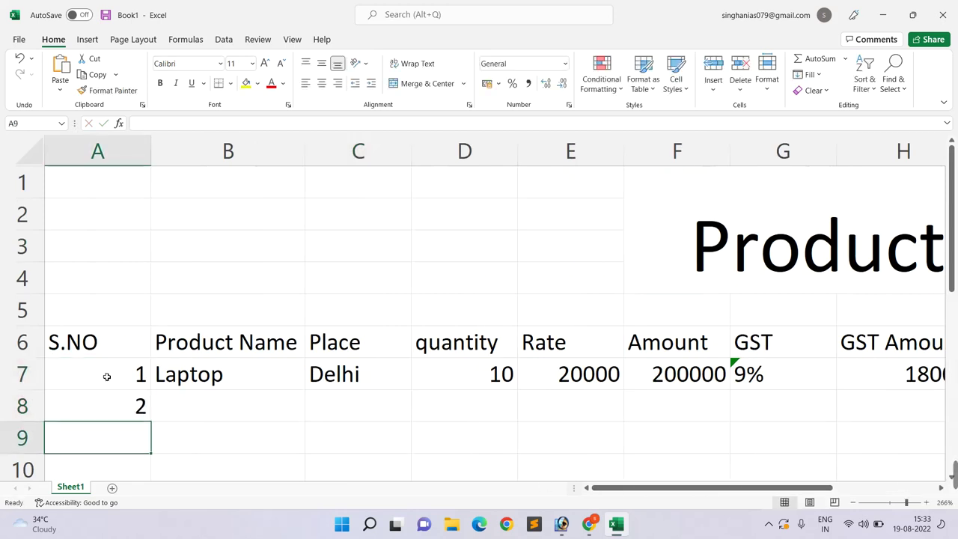
type("3")
key("Return")
Enter TV, UP, quantity 5 and rate 15000 in row 8.
key("Up")
key("Up")
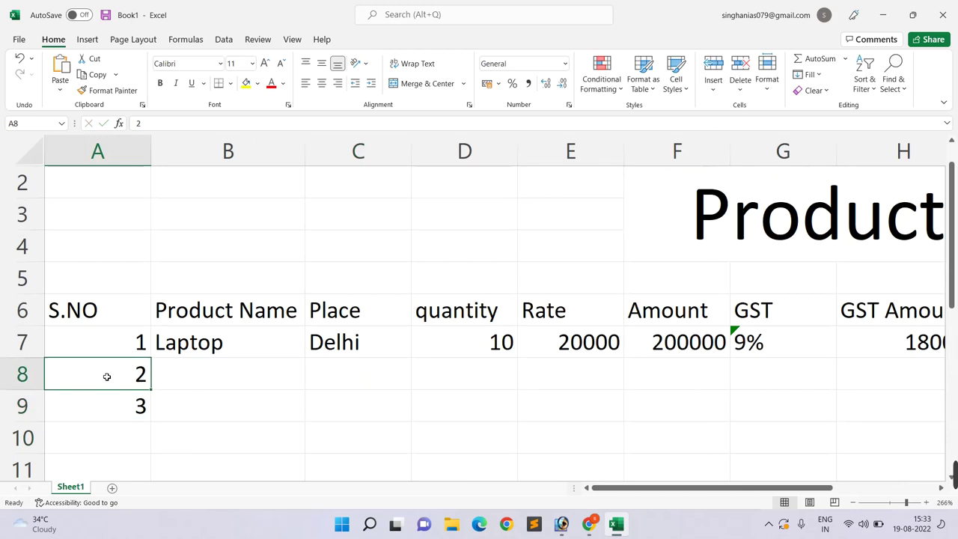
key("Right")
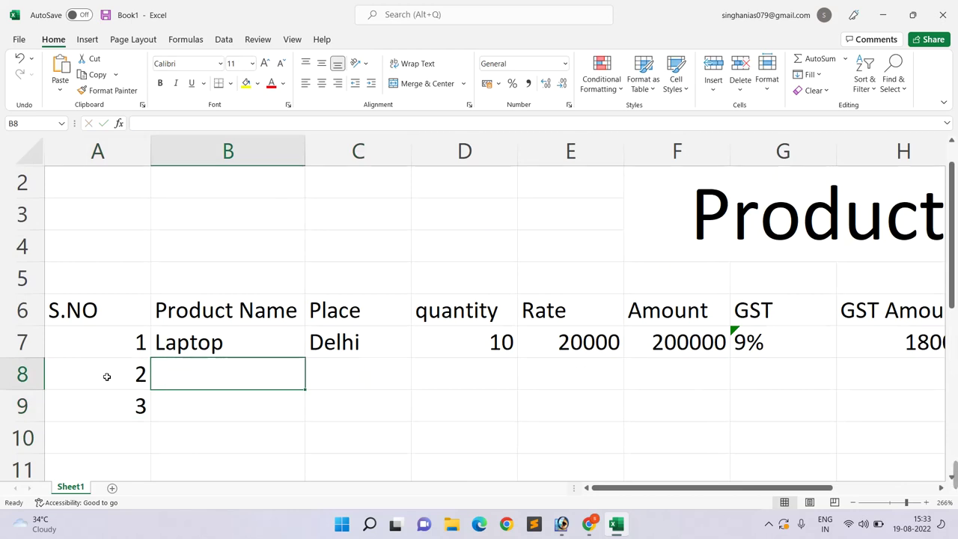
type("TB")
key("BackSpace")
type("V")
key("Tab")
type("UP")
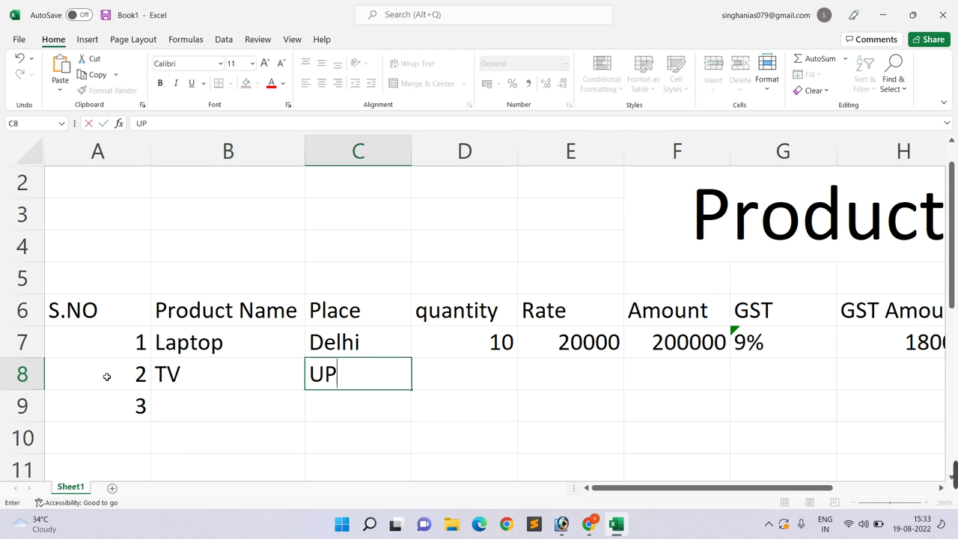
key("Tab")
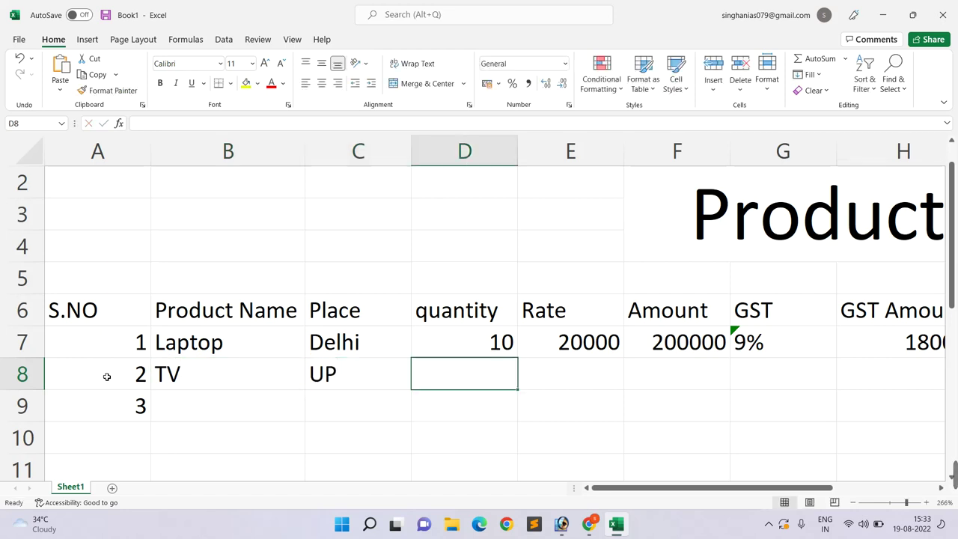
type("5")
key("Tab")
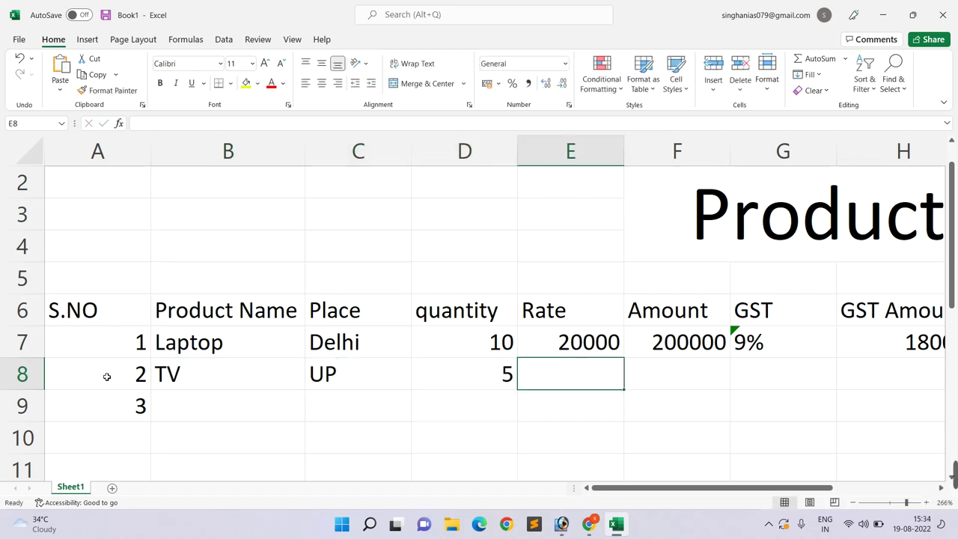
type("15000")
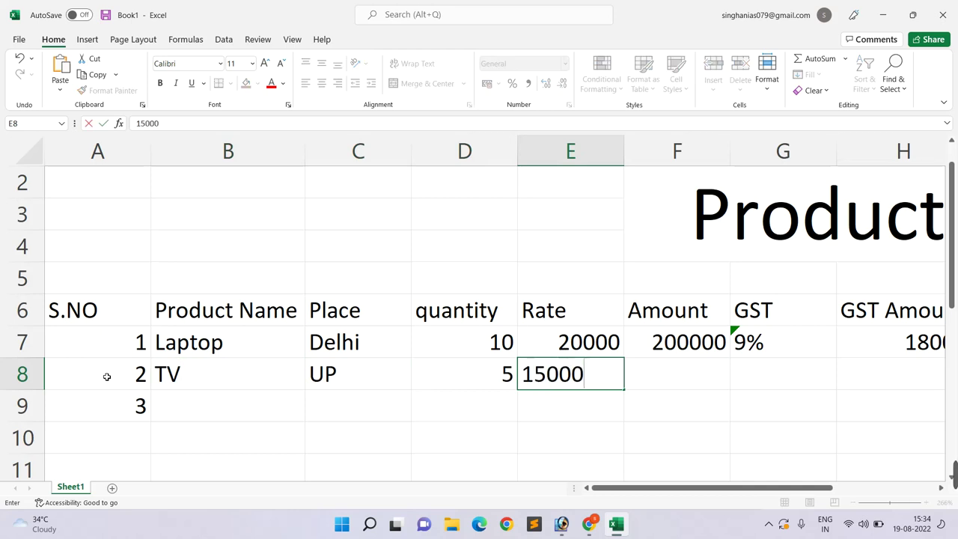
key("Tab")
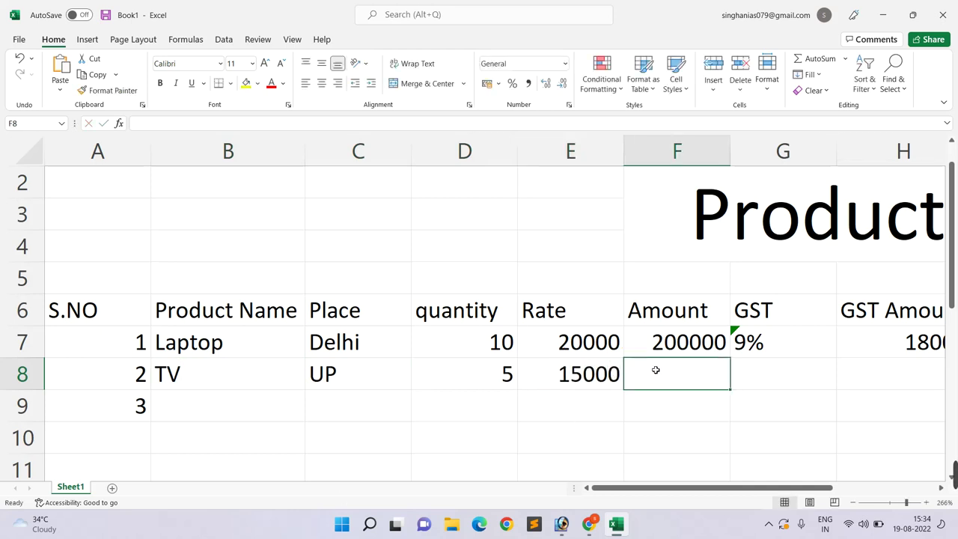
Copy the Amount, GST, GST Amount and Total Amount formulas from row 7 down to the TV row.
left_click(718, 338)
left_click_drag(731, 360, 732, 389)
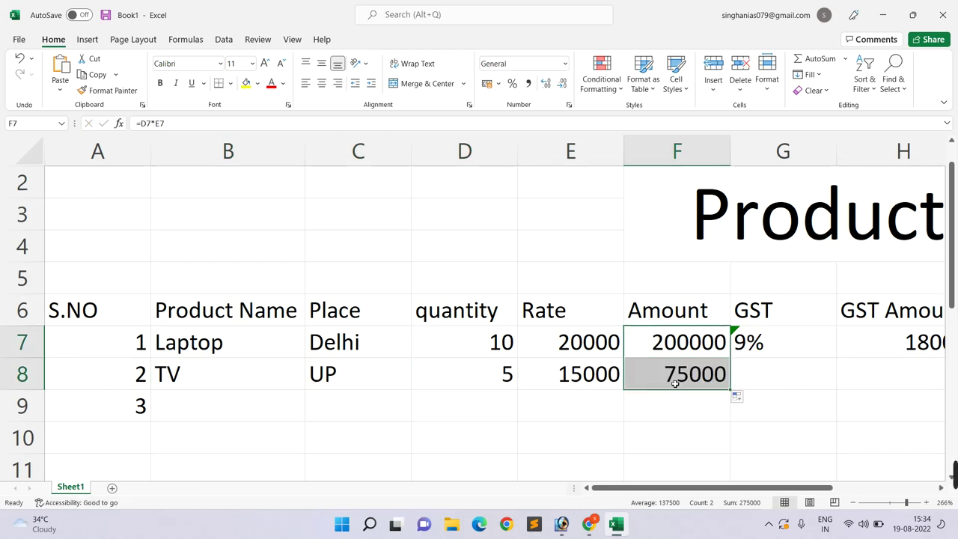
left_click(676, 381)
left_click(763, 365)
left_click(783, 345)
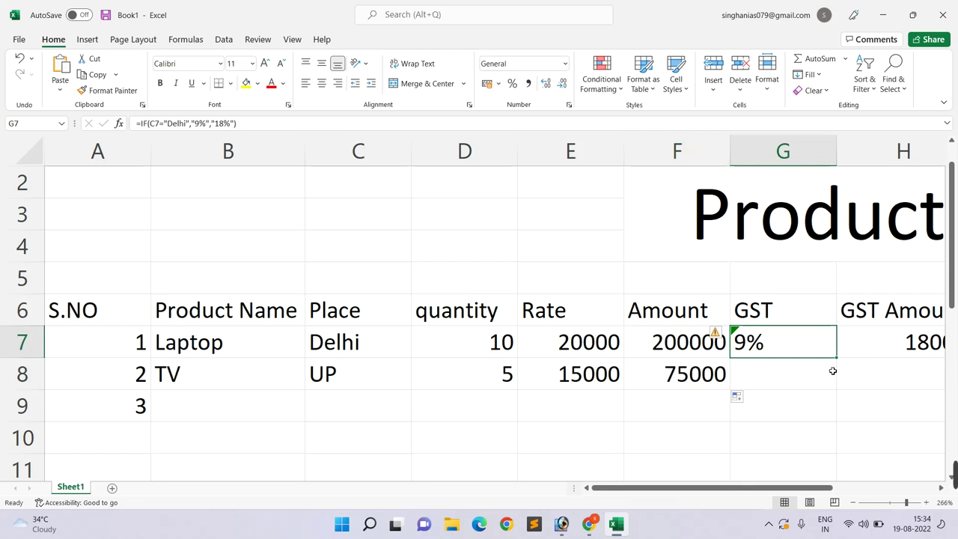
left_click_drag(837, 359, 839, 385)
left_click_drag(808, 488, 880, 490)
left_click_drag(624, 346, 770, 352)
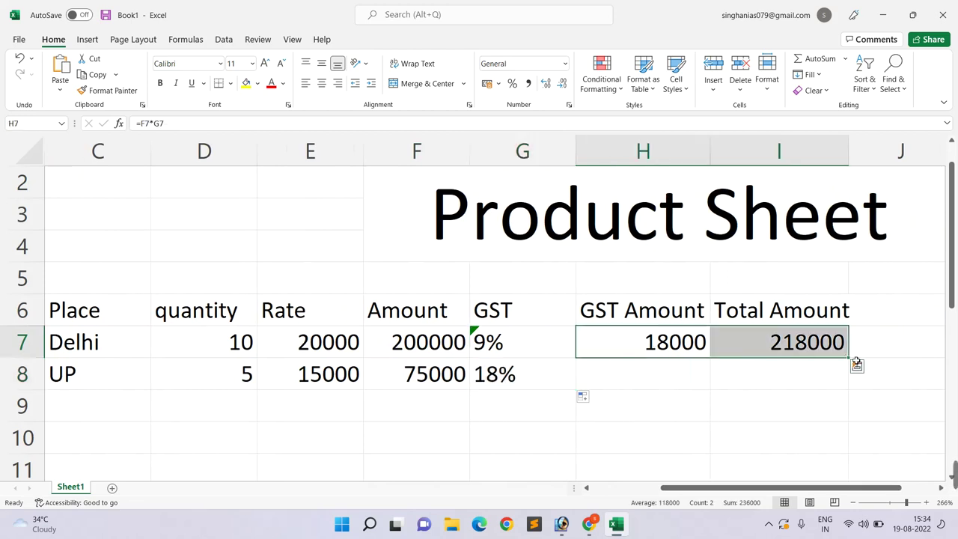
left_click_drag(853, 361, 846, 395)
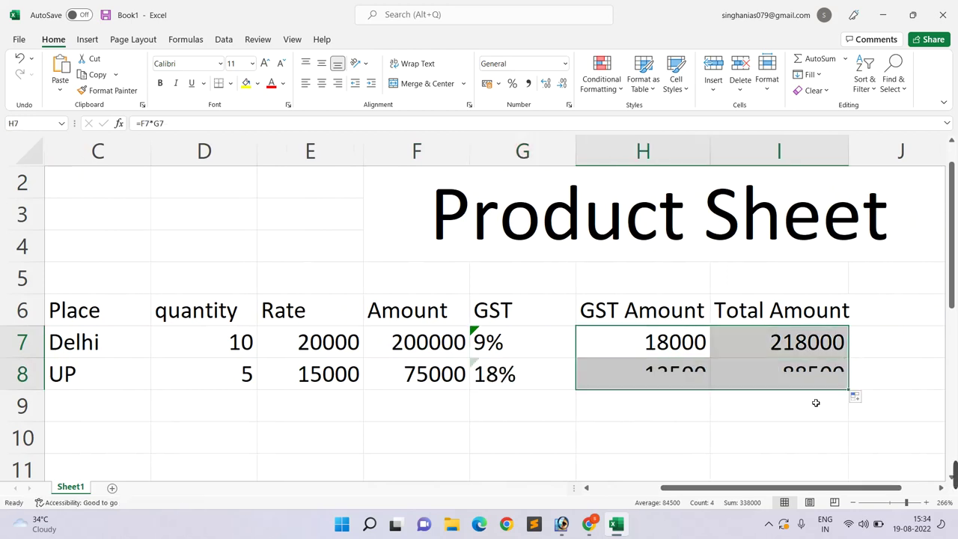
Narrow column A so the S.NO numbers fit.
left_click_drag(730, 490, 568, 491)
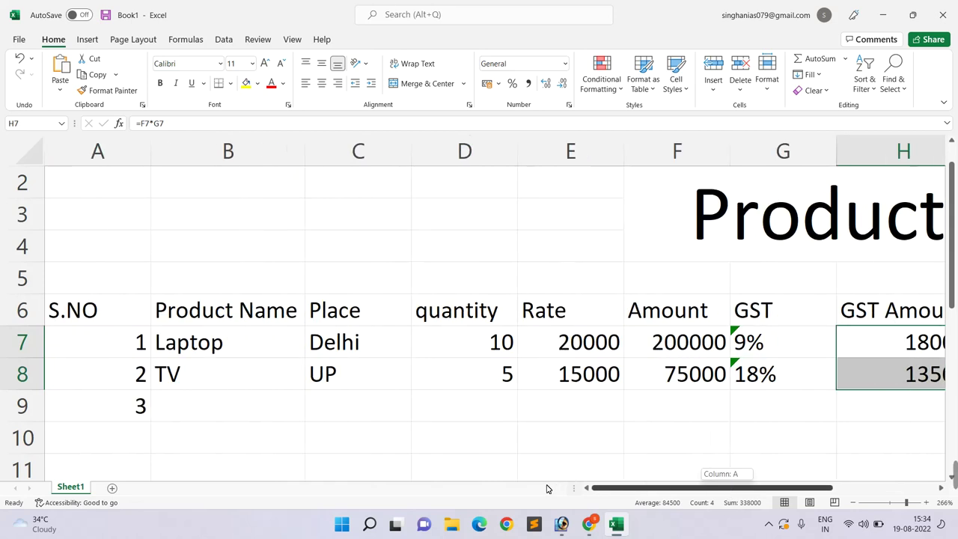
left_click(210, 418)
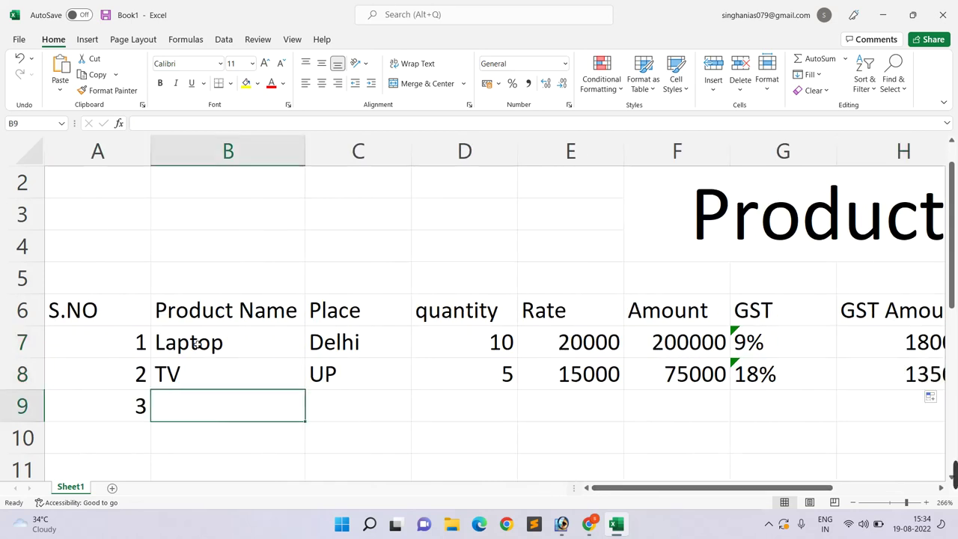
left_click_drag(154, 152, 103, 162)
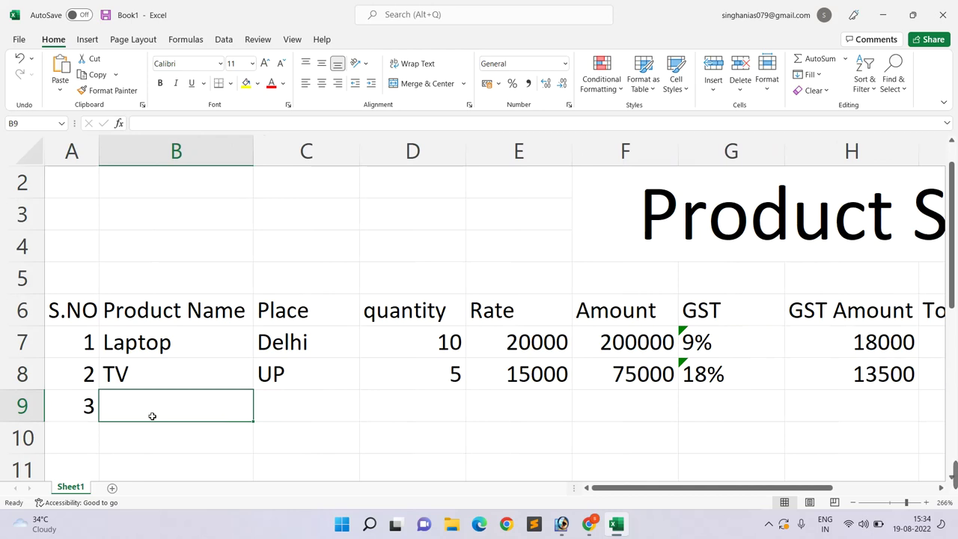
Enter the frize row: place Haryana, quantity 50, rate 10000.
type("fri")
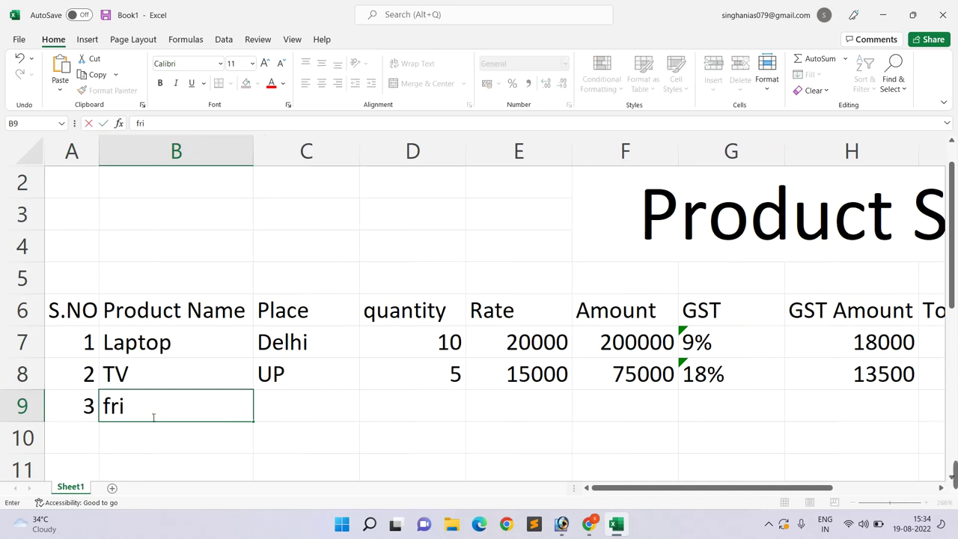
type("ze")
key("Tab")
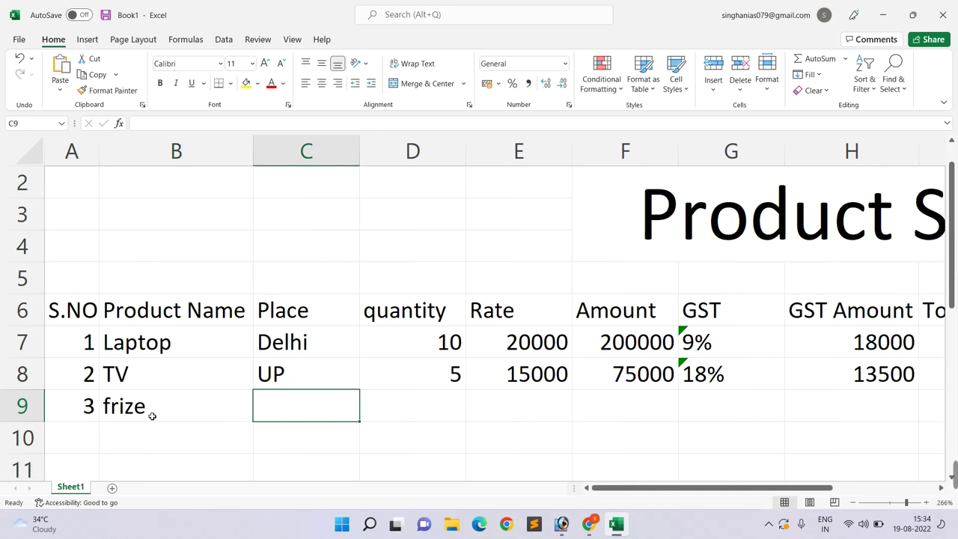
type("ha")
type("ryana")
key("BackSpace")
key("BackSpace")
key("BackSpace")
key("BackSpace")
key("BackSpace")
key("BackSpace")
key("BackSpace")
type("Haryan")
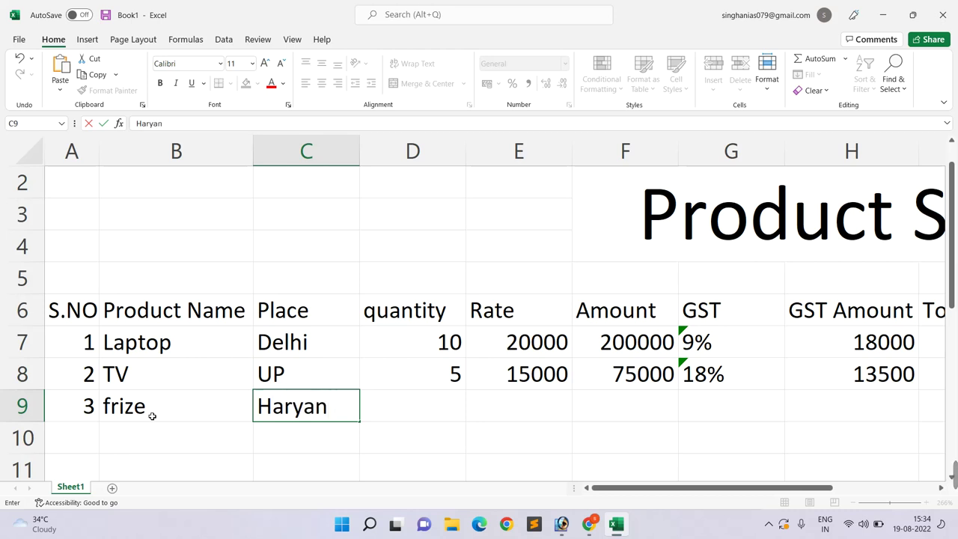
type("a")
key("Tab")
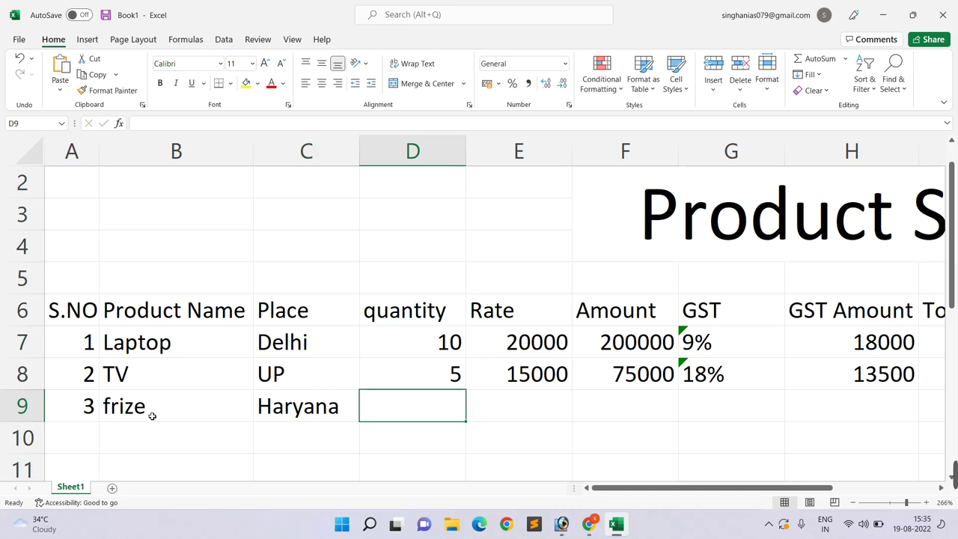
type("50")
key("Tab")
type("10000")
key("Tab")
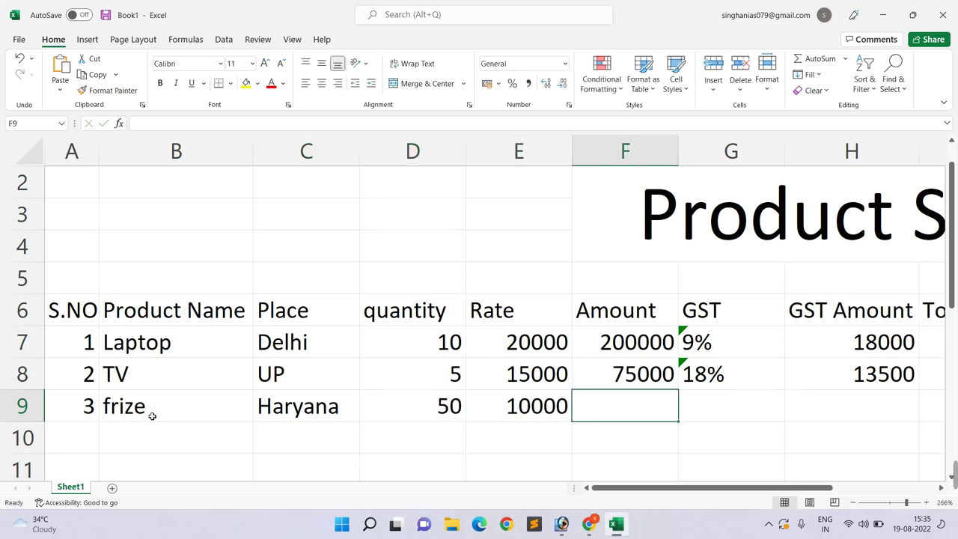
Fill the TV row's calculations down to frize, giving Amount 500000 and Total 590000.
mouse_move(614, 382)
left_mouse_down()
mouse_move(735, 386)
mouse_move(691, 389)
mouse_move(744, 423)
left_mouse_up()
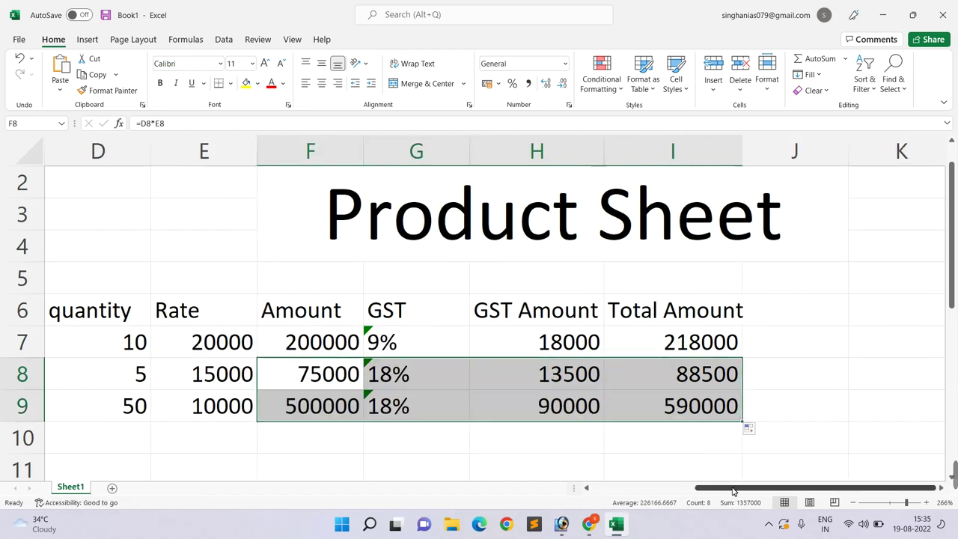
left_click_drag(733, 491, 629, 490)
scroll(621, 427, "down", 1)
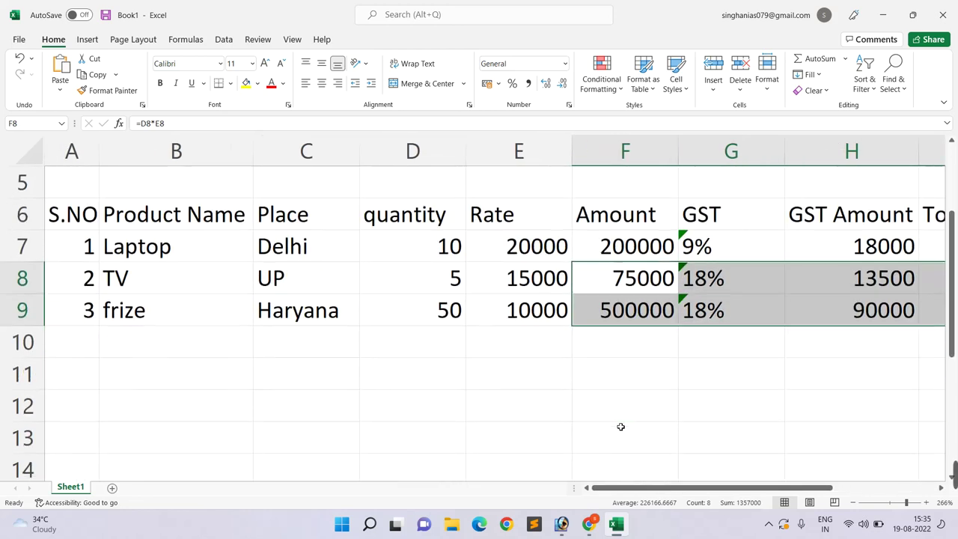
scroll(621, 426, "down", 1)
left_click(673, 273)
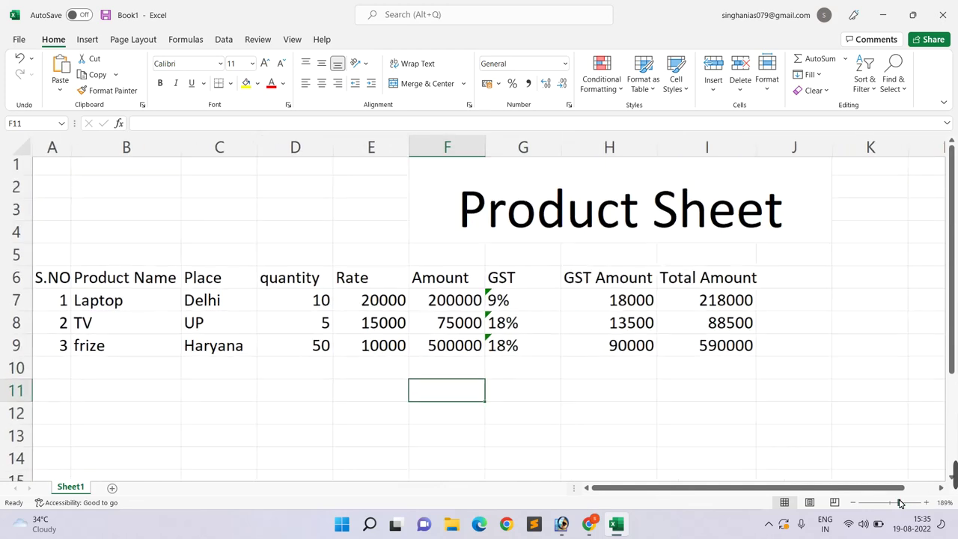
Zoom out and type the 'Grand Total' label in G11, then select I11 for its value.
left_click(900, 501)
left_click(509, 391)
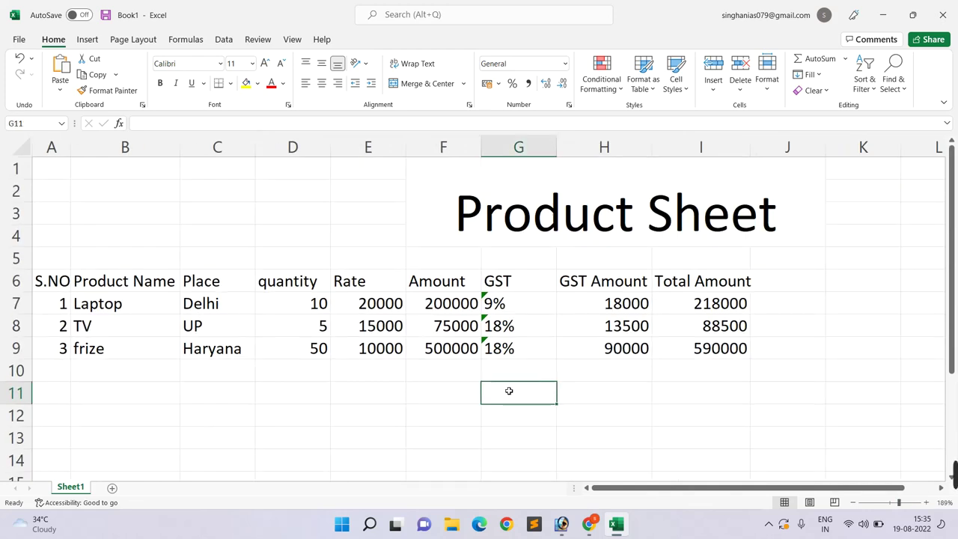
type("Grand Total")
key("Tab")
key("Tab")
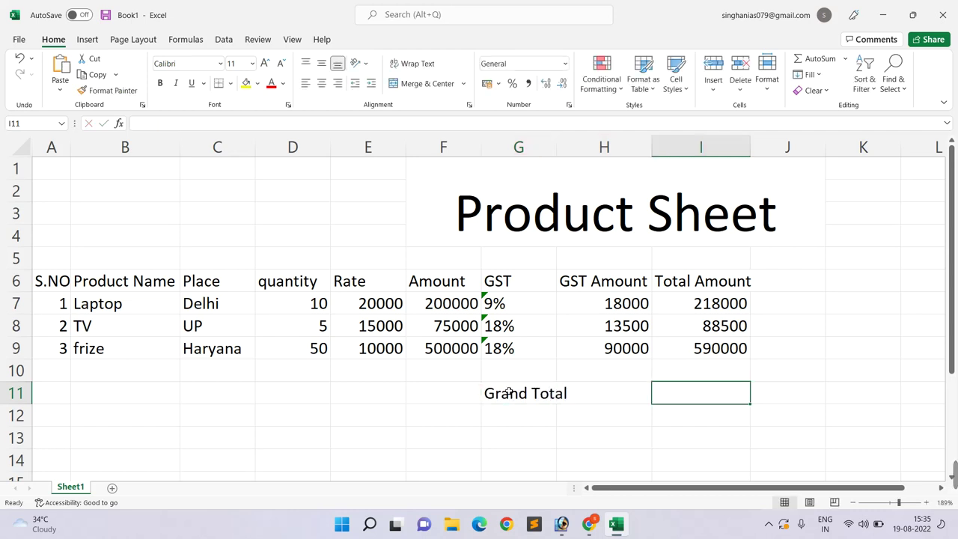
left_click_drag(669, 303, 667, 355)
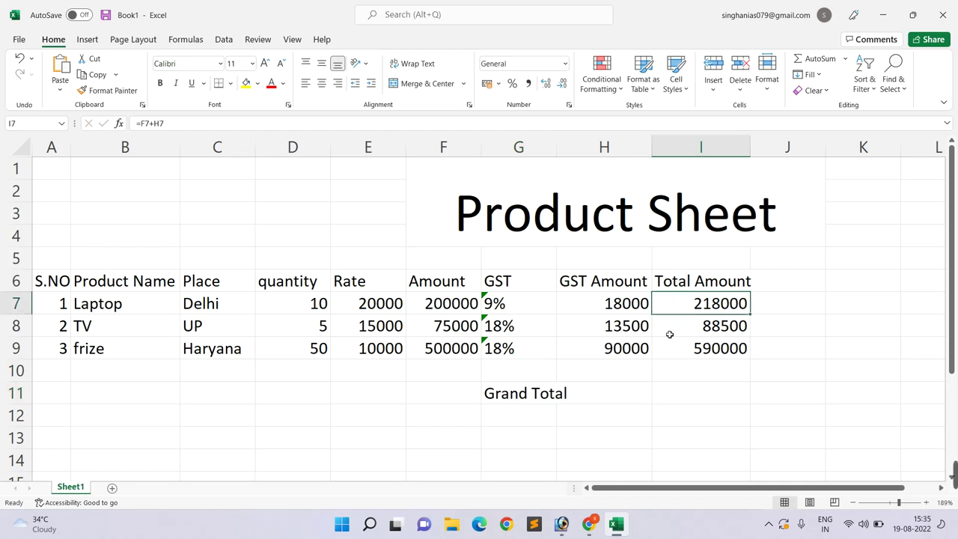
left_click(676, 398)
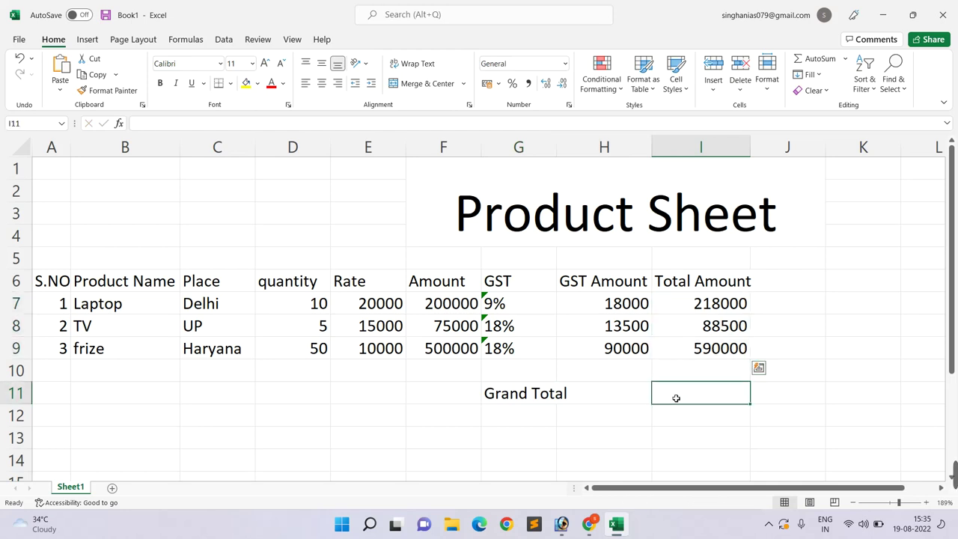
Enter =SUM(I7:I9) in I11 for a grand total of 896500.
type("=sum")
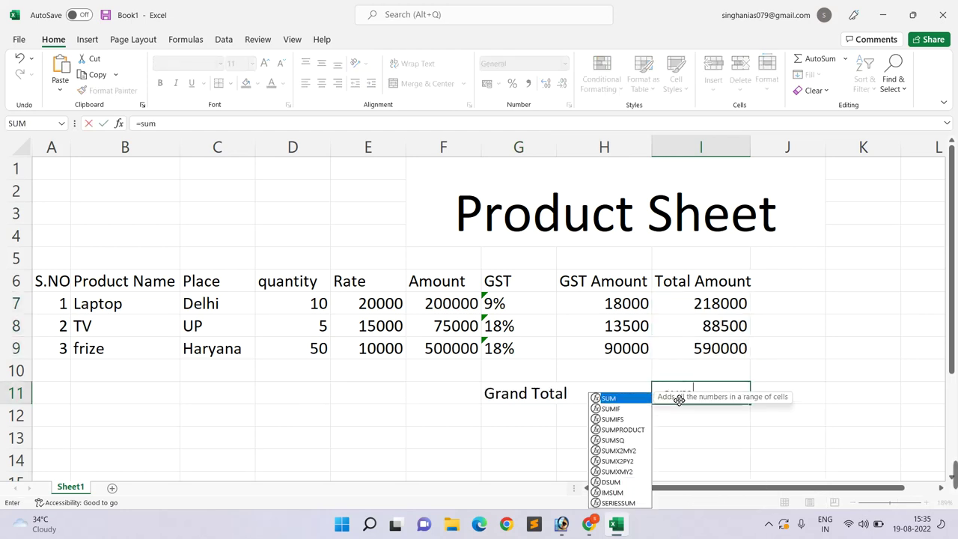
key("Tab")
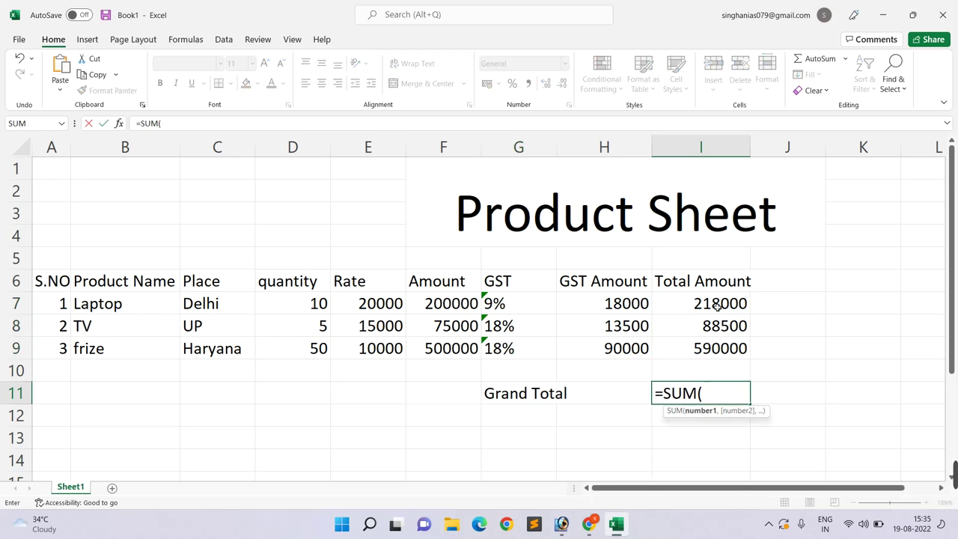
left_click_drag(717, 307, 720, 355)
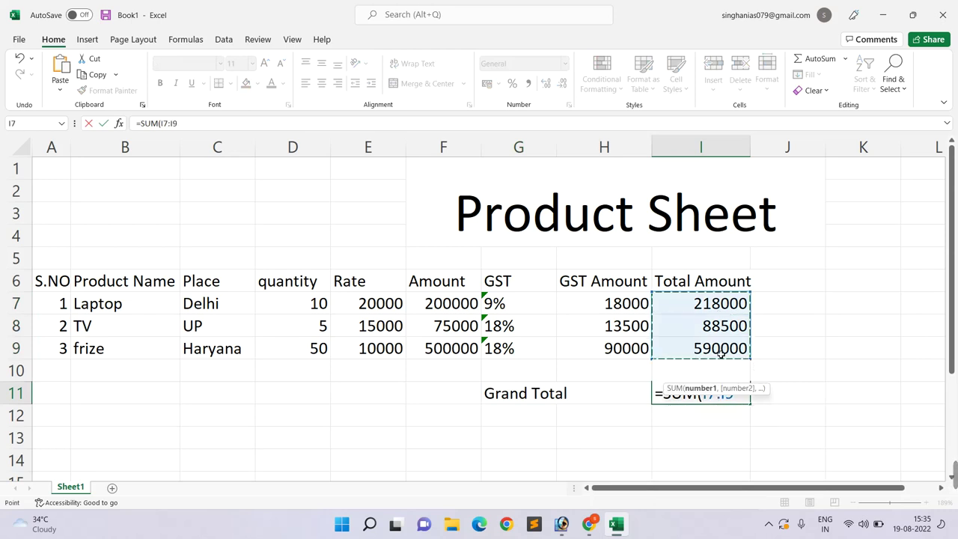
type(")")
key("Return")
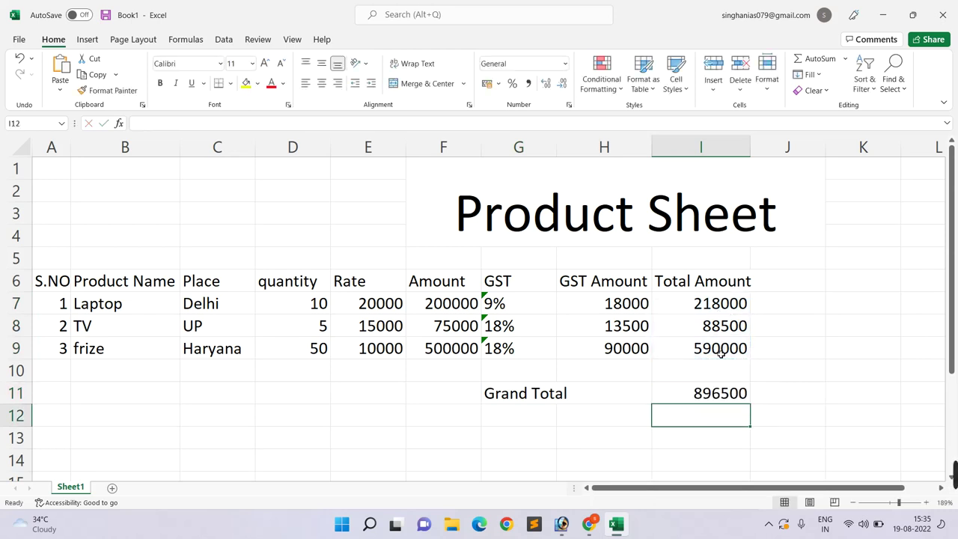
Label G13 'Discount' and enter =IF(I11>500000,"6%","4%") in I13.
left_click(548, 440)
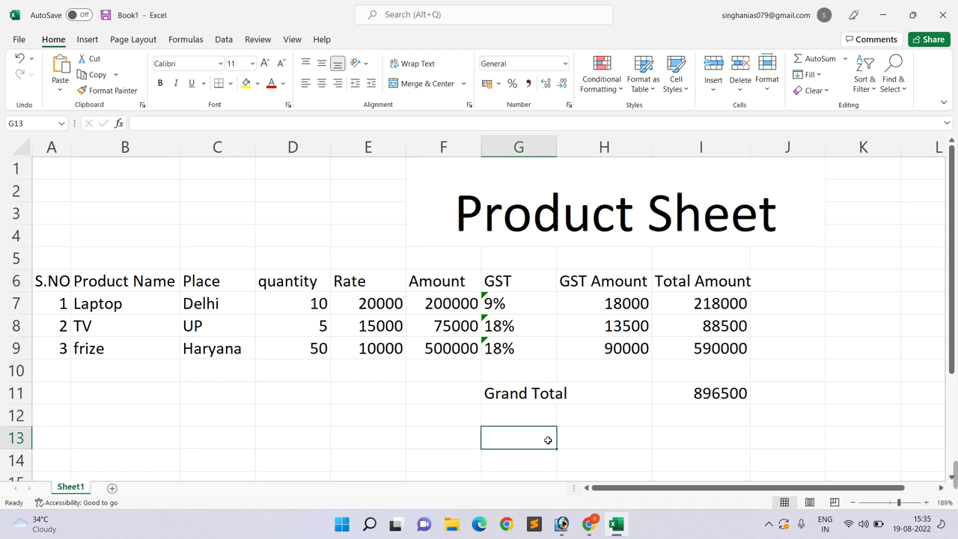
type("Discount")
key("Tab")
key("Tab")
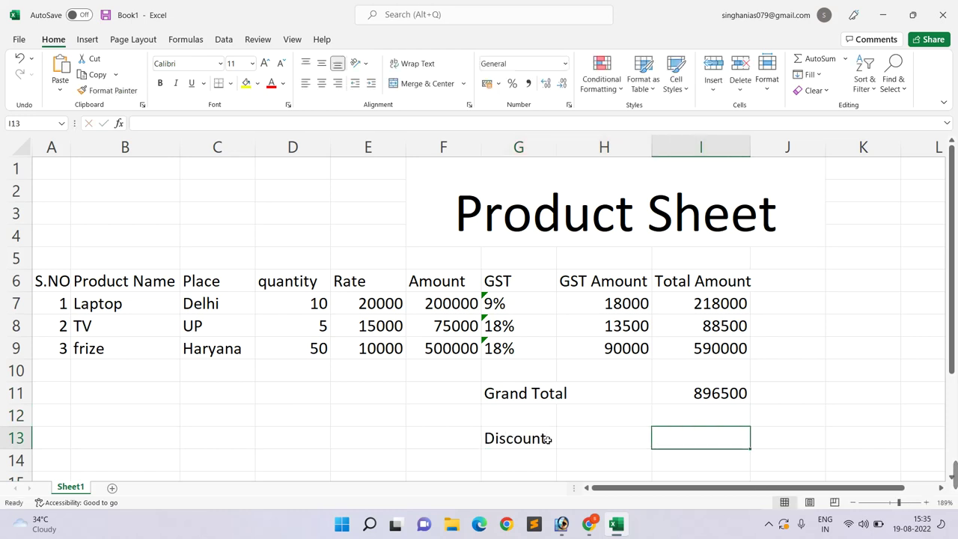
type("=")
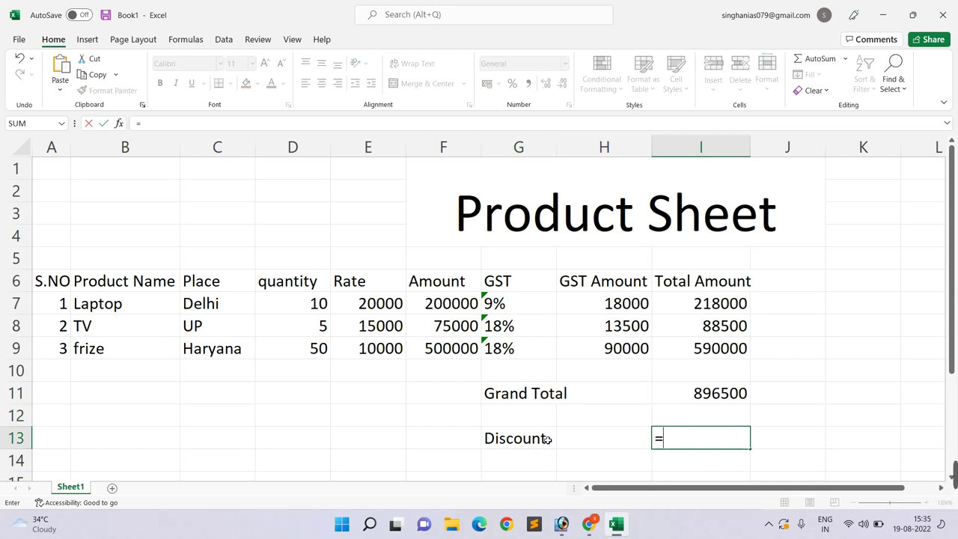
type("if")
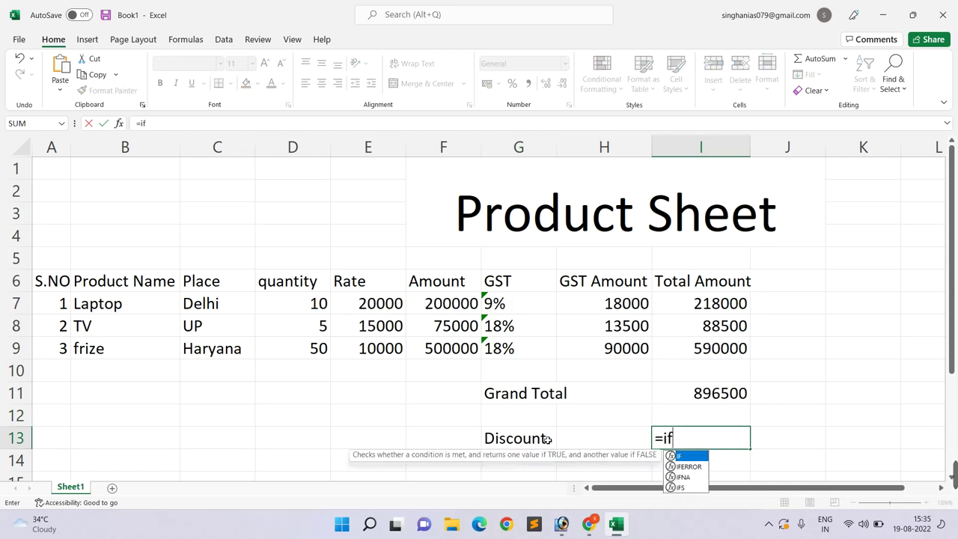
key("Tab")
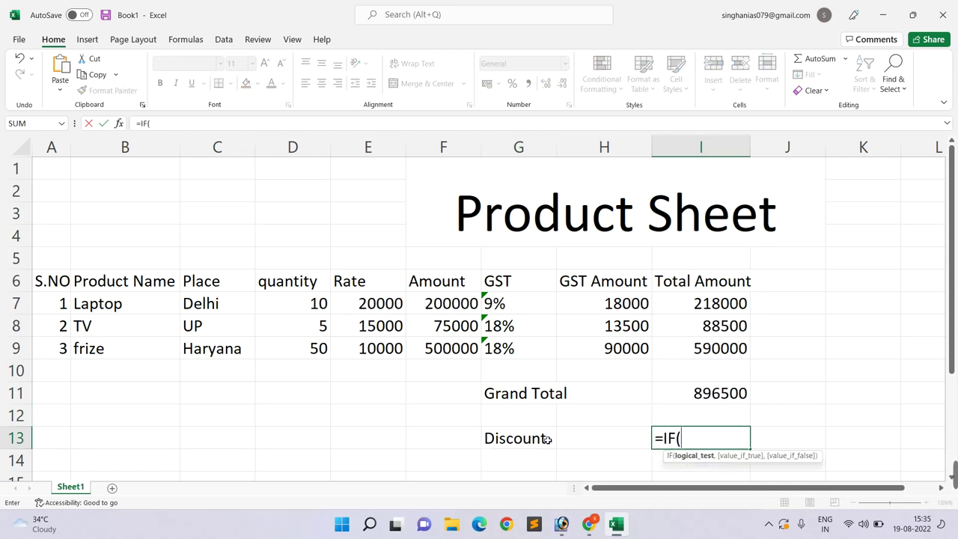
left_click(726, 402)
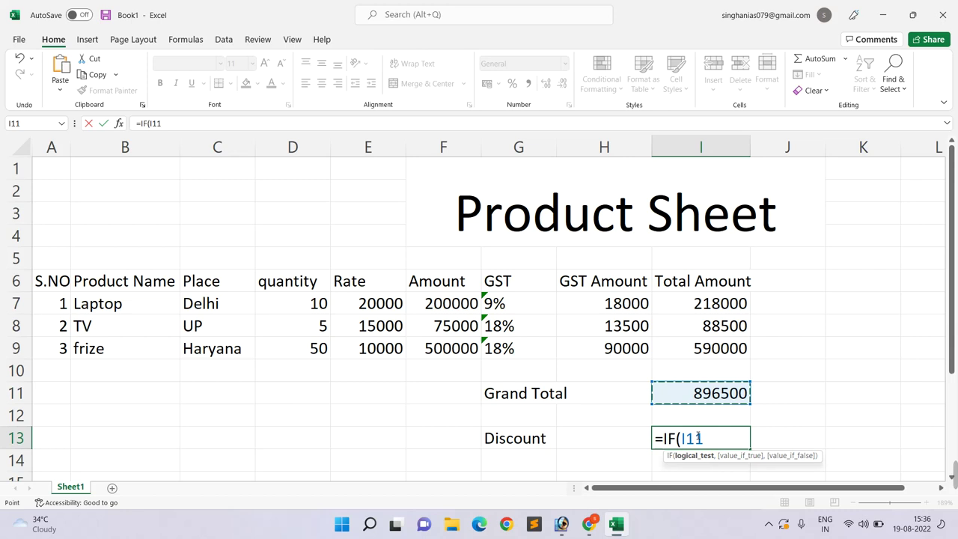
type(">")
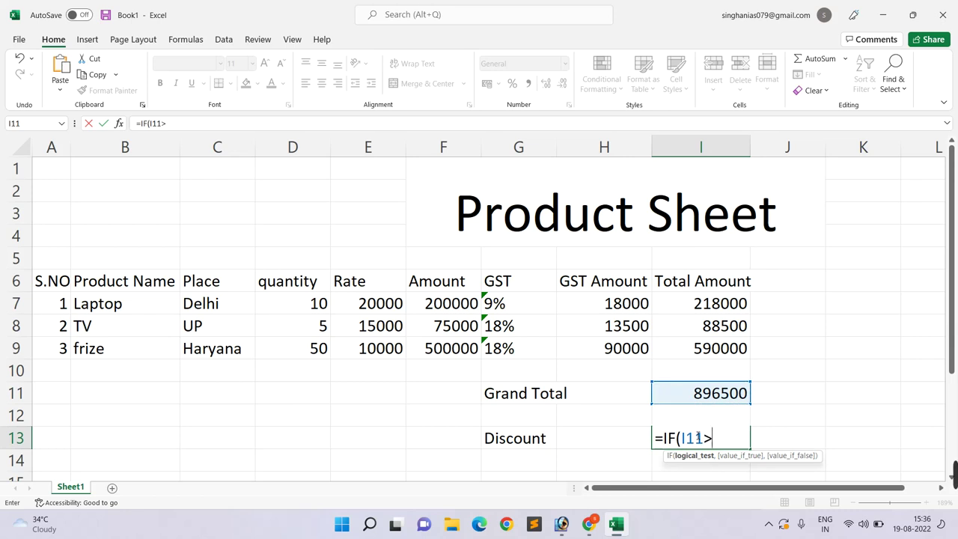
type("500000,\"")
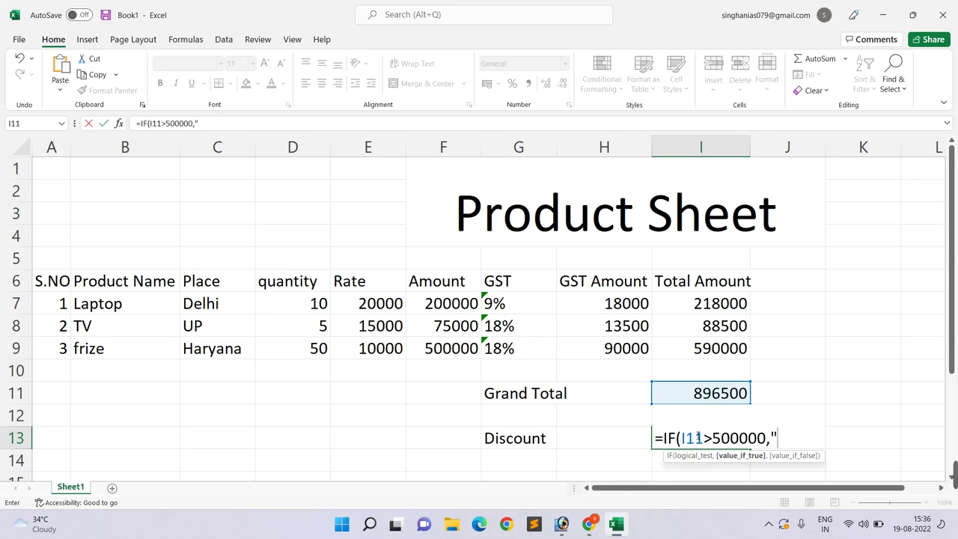
type("6")
type("%\",\"")
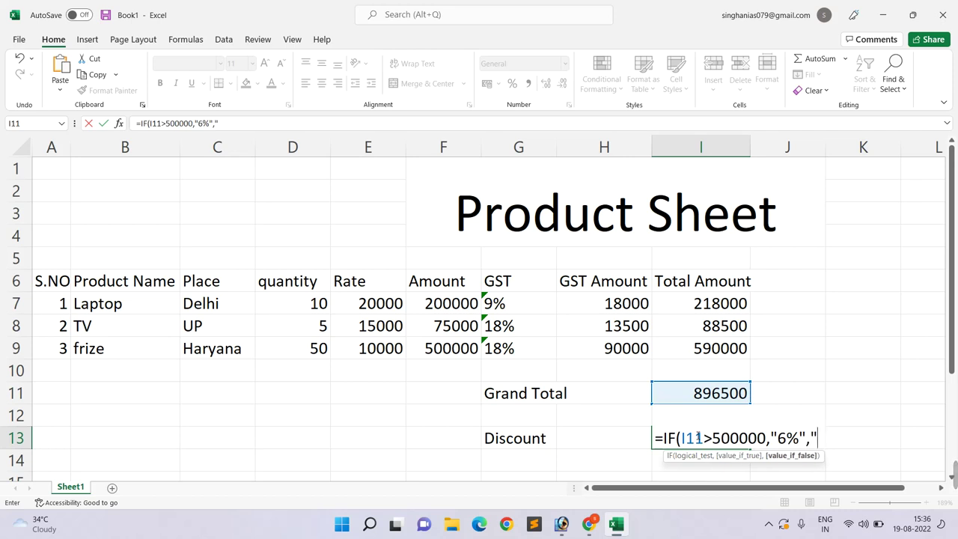
type("4")
type("%\"")
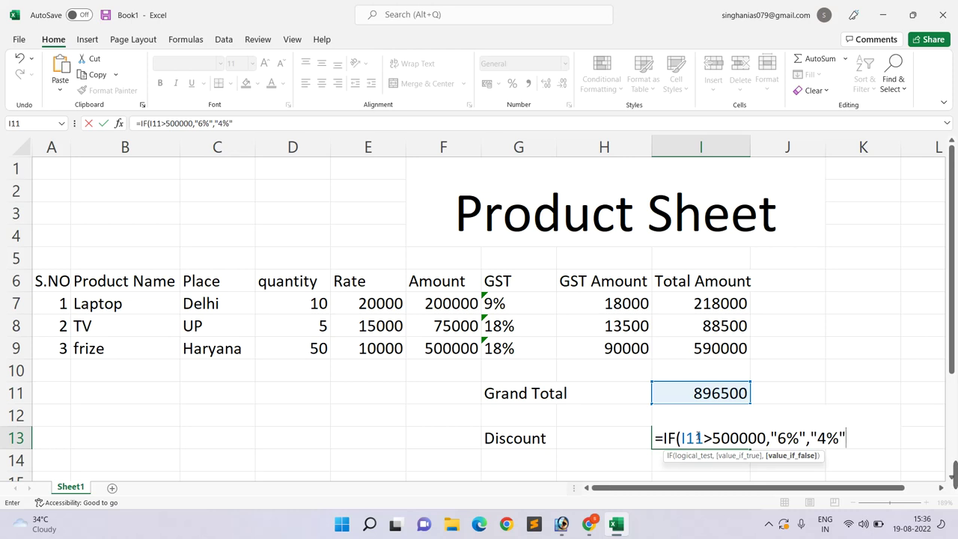
type(")")
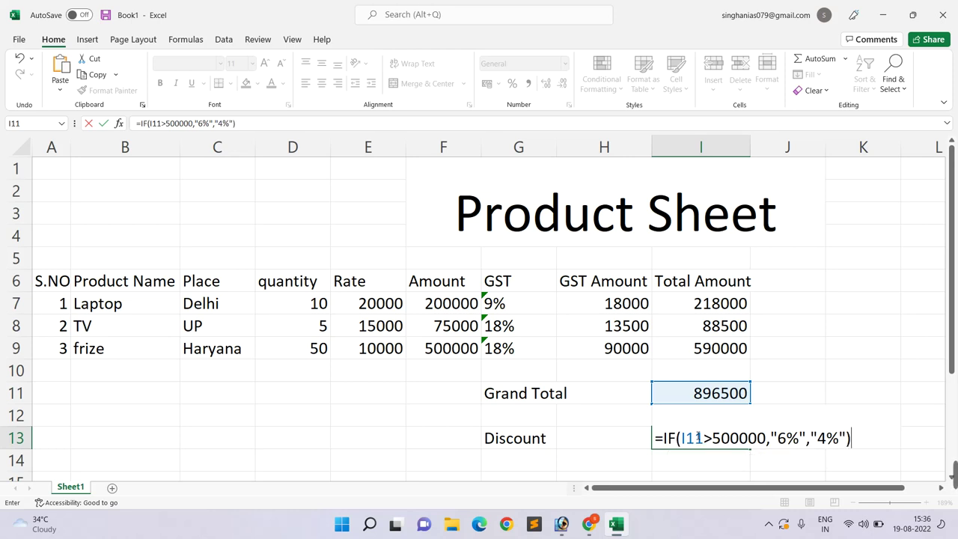
left_click(696, 439)
left_click_drag(681, 442, 765, 447)
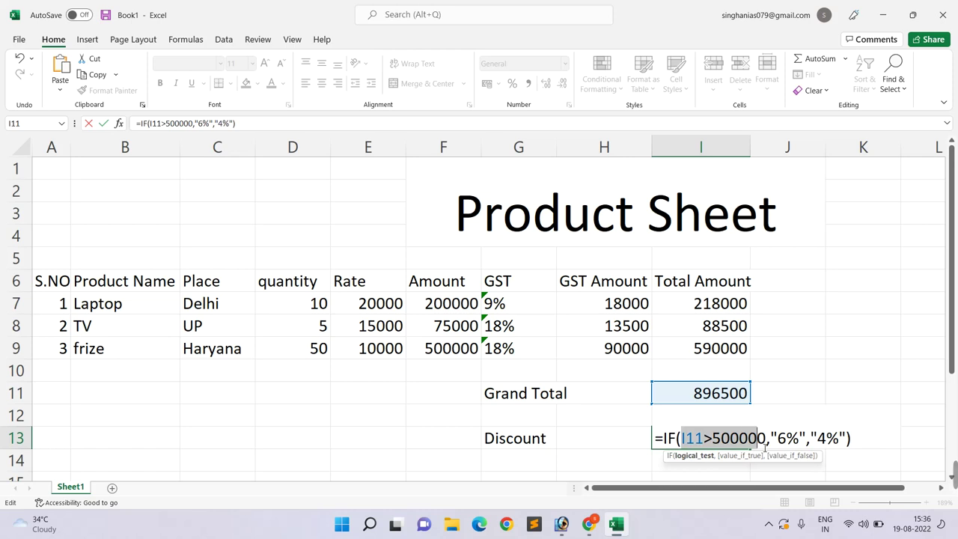
left_click_drag(765, 448, 770, 448)
key("Return")
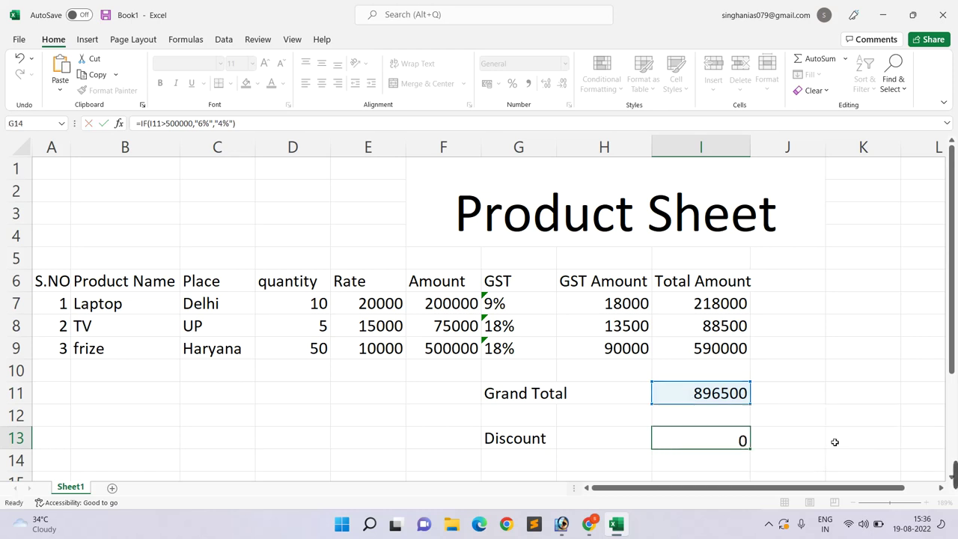
key("Left")
key("Left")
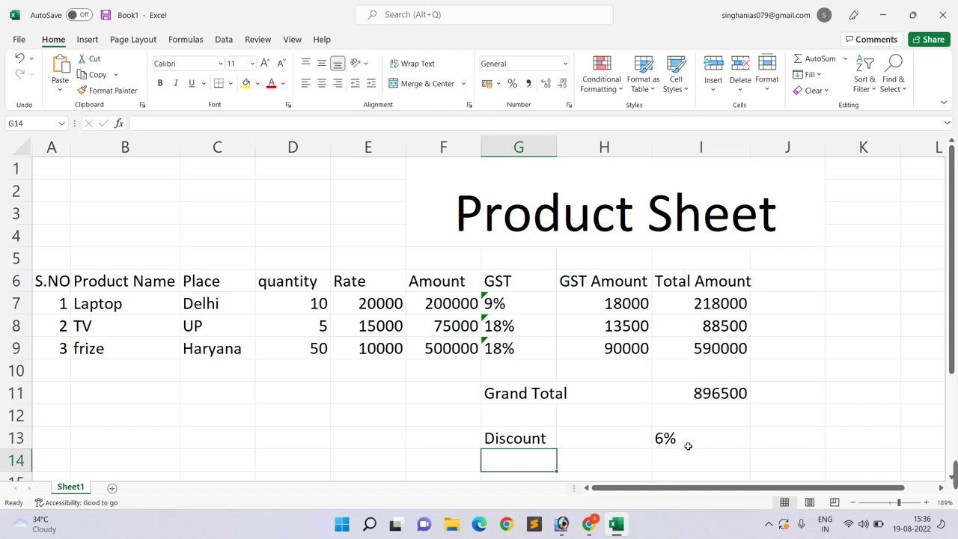
Type the label 'discount' in G15.
left_click(688, 446)
scroll(592, 454, "down", 1)
scroll(570, 455, "down", 5)
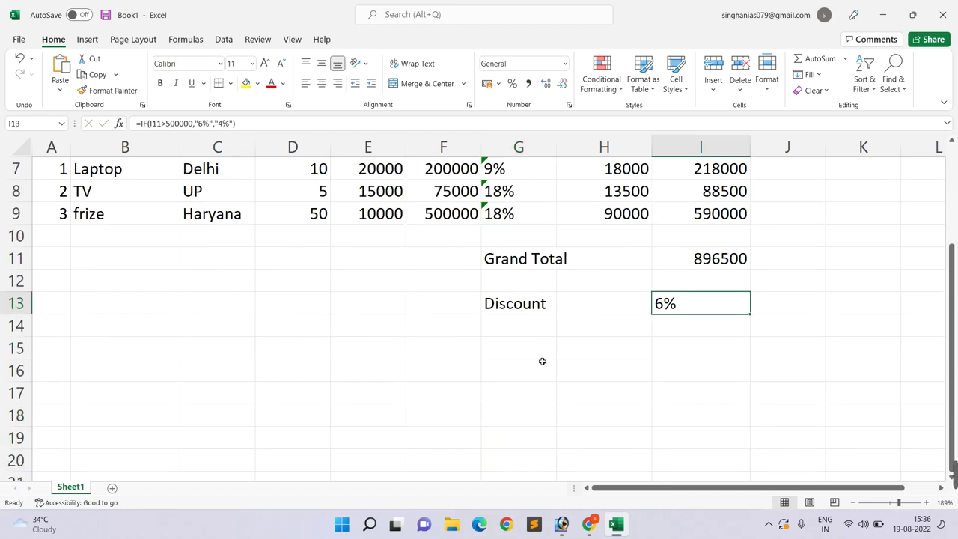
left_click(542, 356)
type("di")
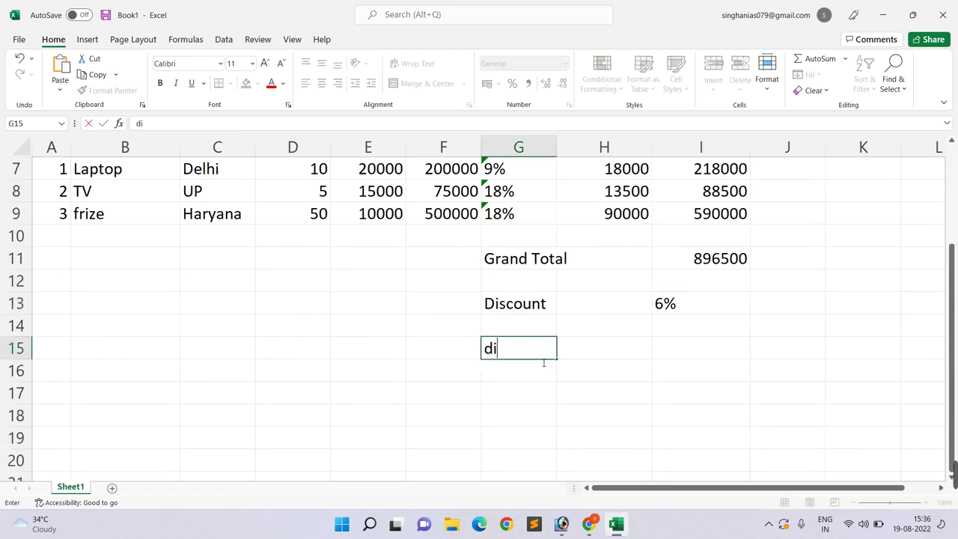
type("d")
key("BackSpace")
type("scount")
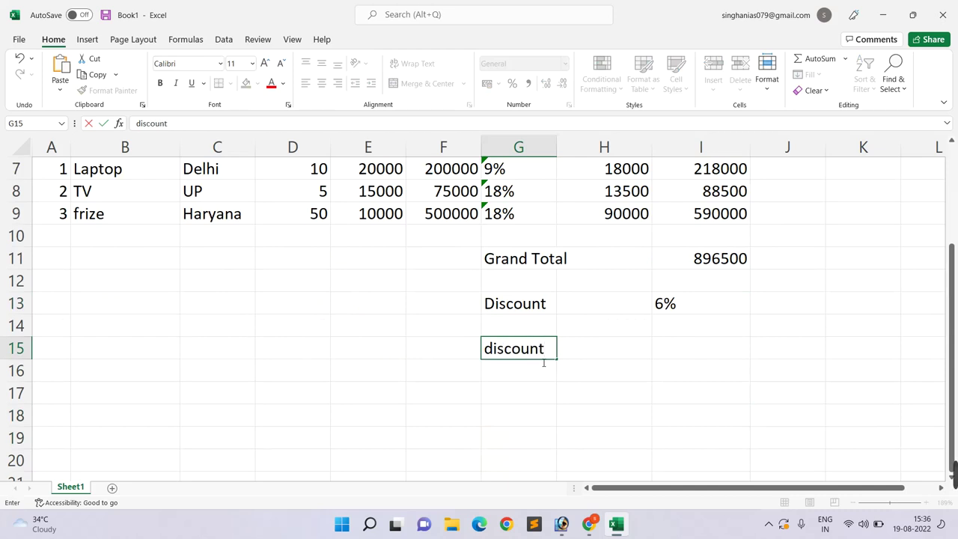
key("Tab")
key("Tab")
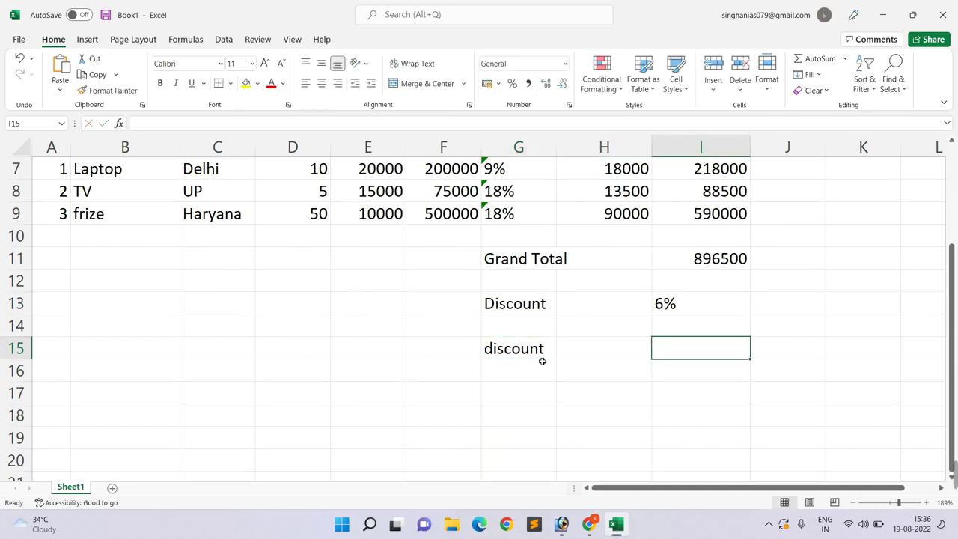
Enter =I11*I13 in I15, giving a discount of 53790.
type("=")
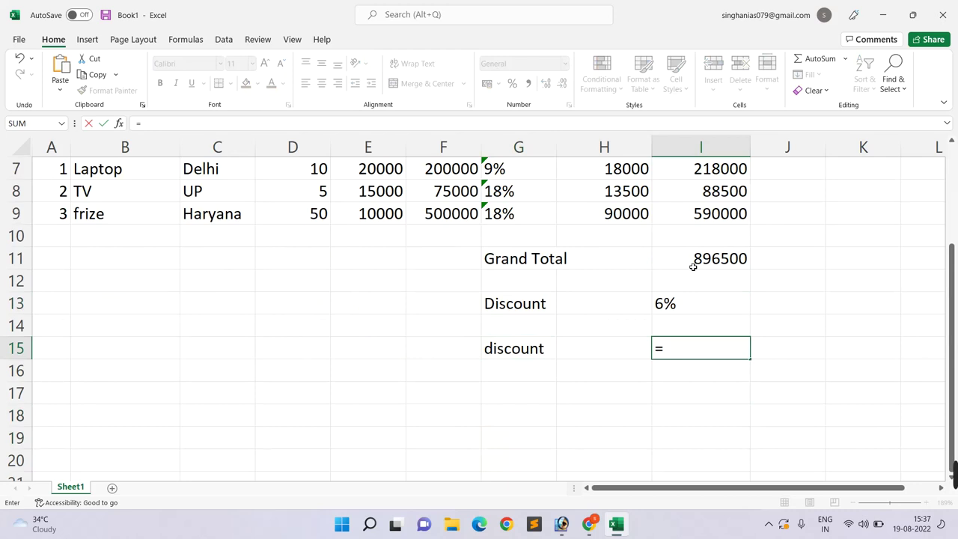
left_click(693, 263)
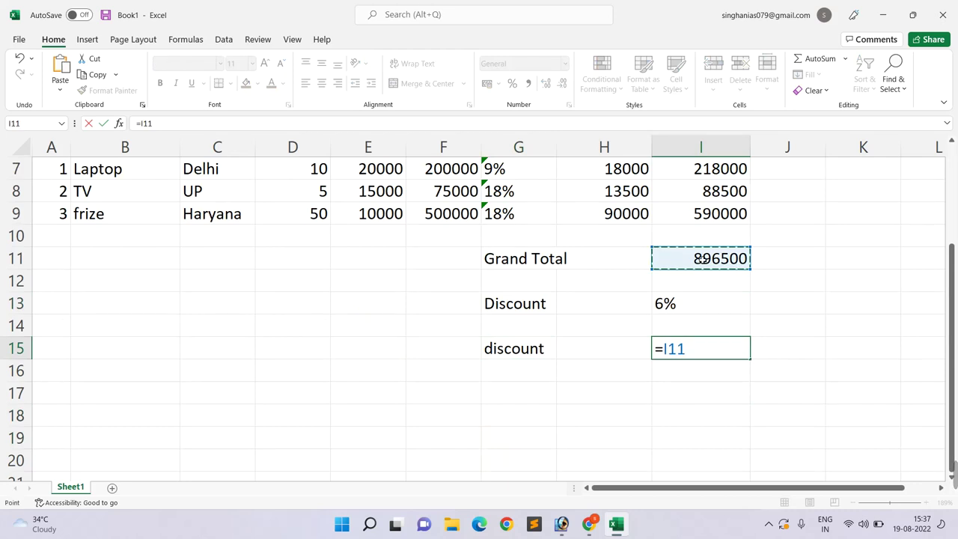
type("*")
left_click(688, 303)
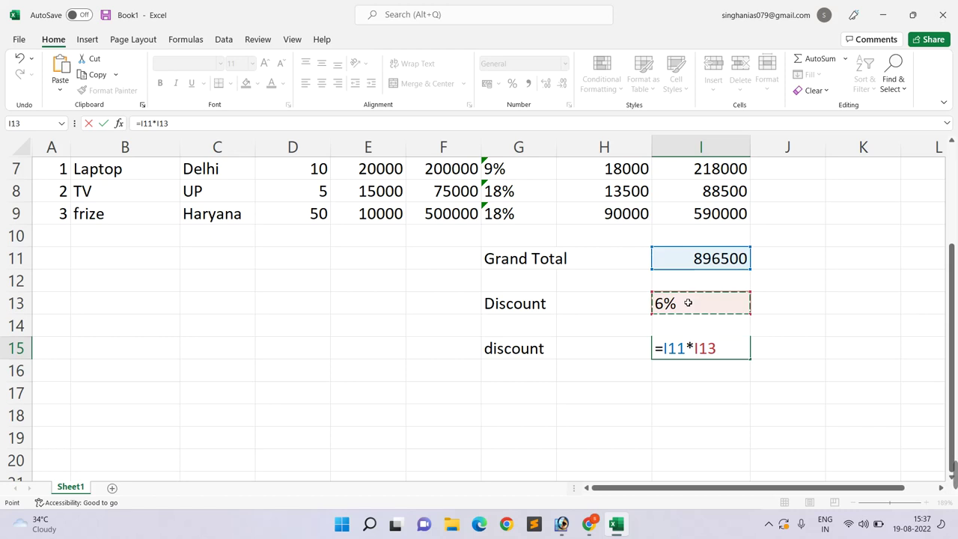
key("Return")
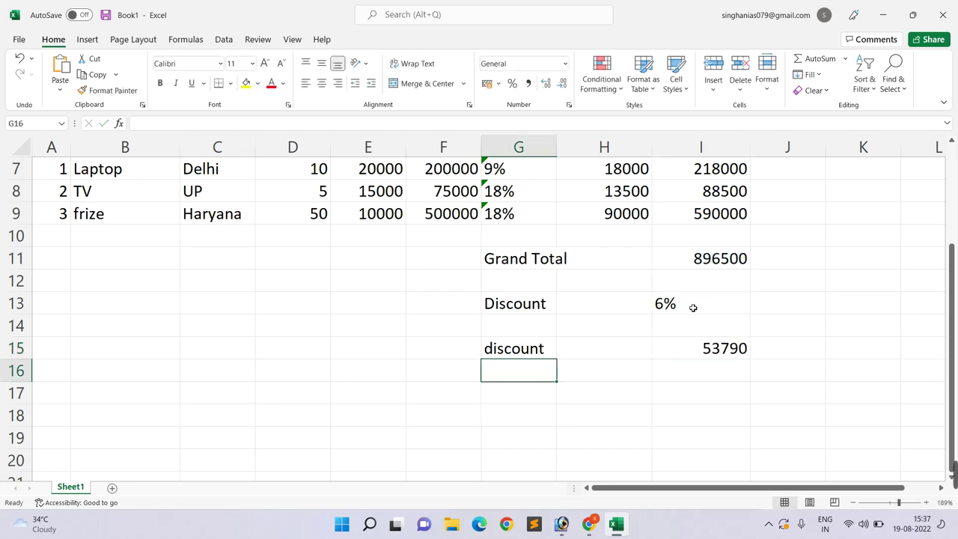
Rename the G15 label to 'discount amount'.
left_click(552, 356)
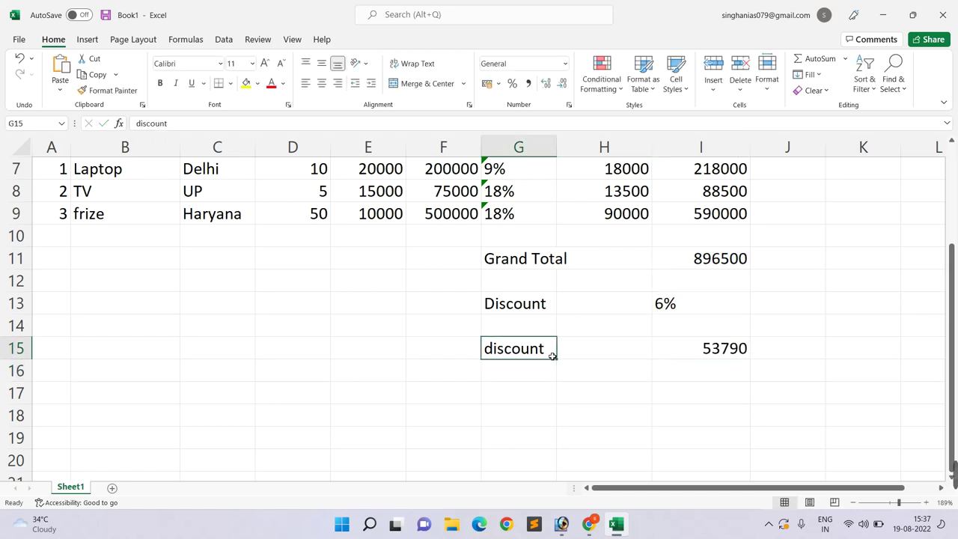
key("XF86AudioRaiseVolume")
double_click(553, 356)
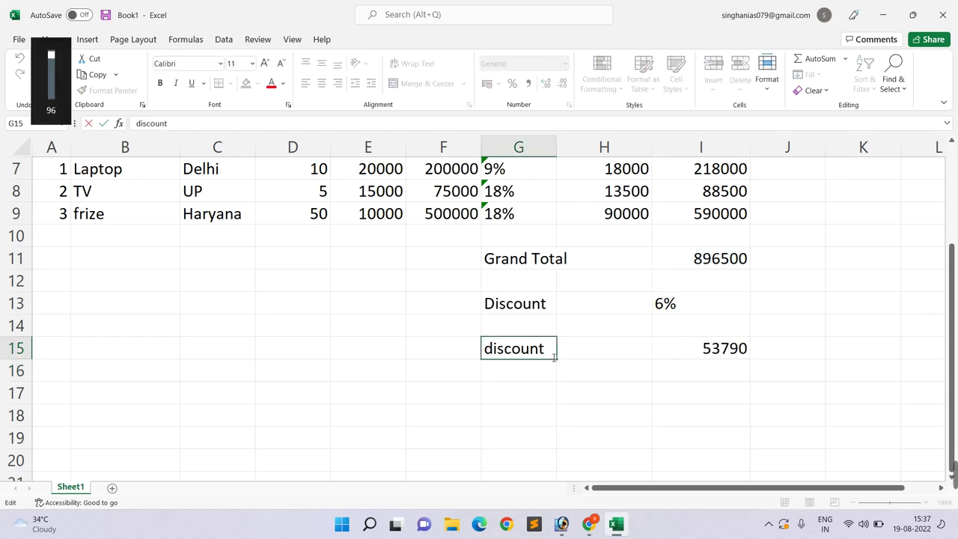
type(" amount")
key("Return")
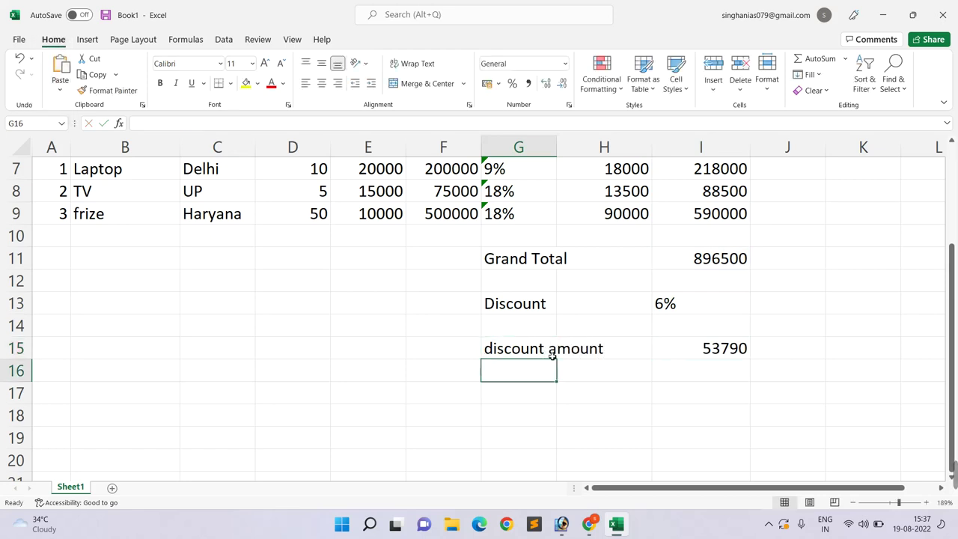
left_click(675, 358)
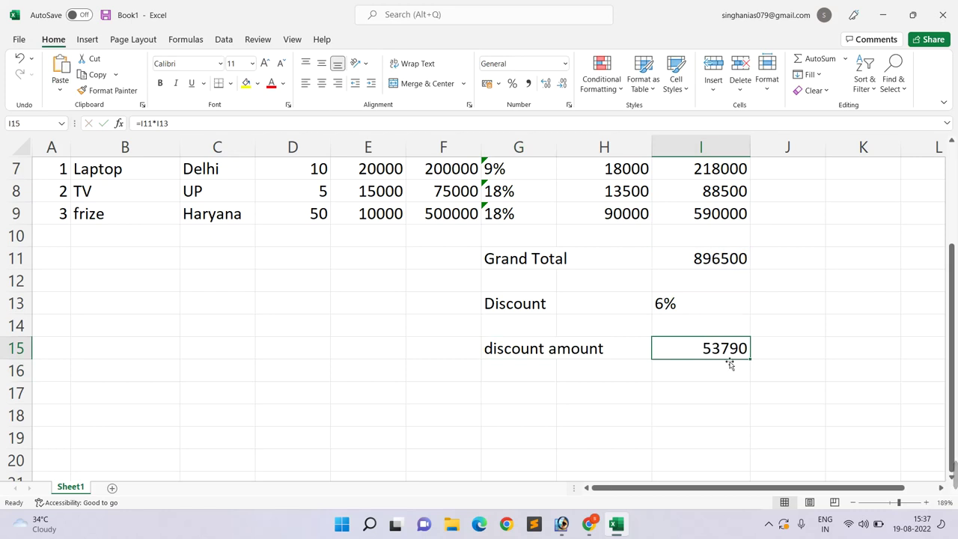
left_click(522, 400)
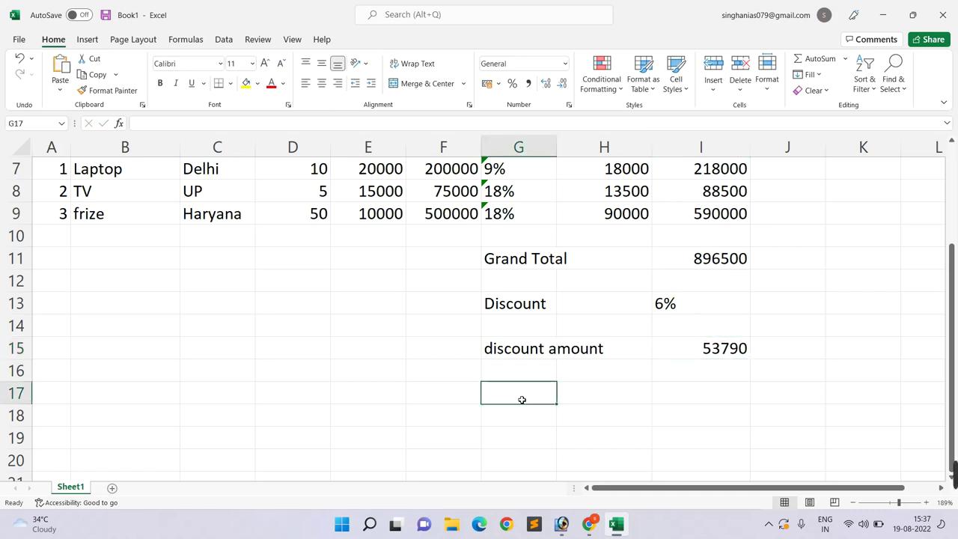
Label G17 'Net Amount' and enter =I11-I15 in I17, giving 842710.
double_click(522, 399)
type("Net ")
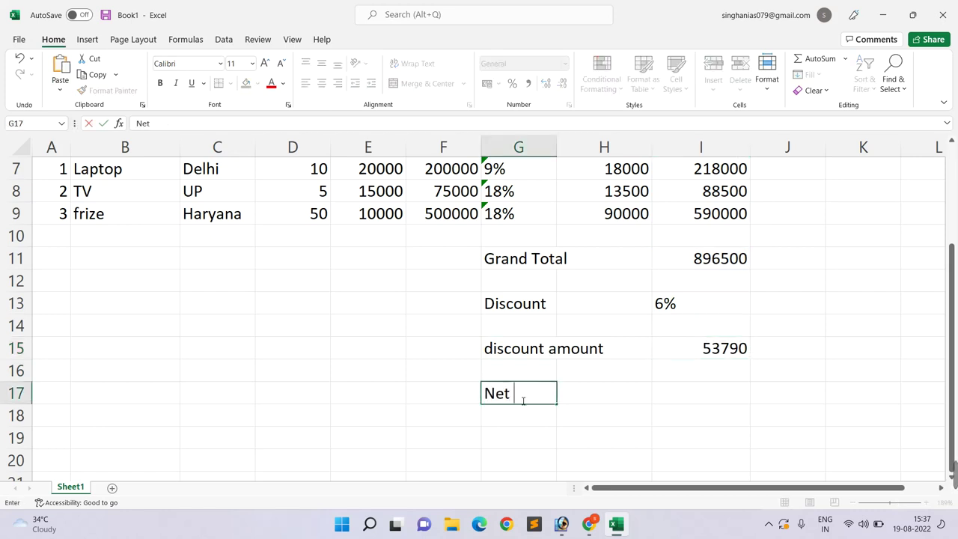
type("Amoount")
key("BackSpace")
key("BackSpace")
key("BackSpace")
key("BackSpace")
type("unt")
key("Tab")
key("Tab")
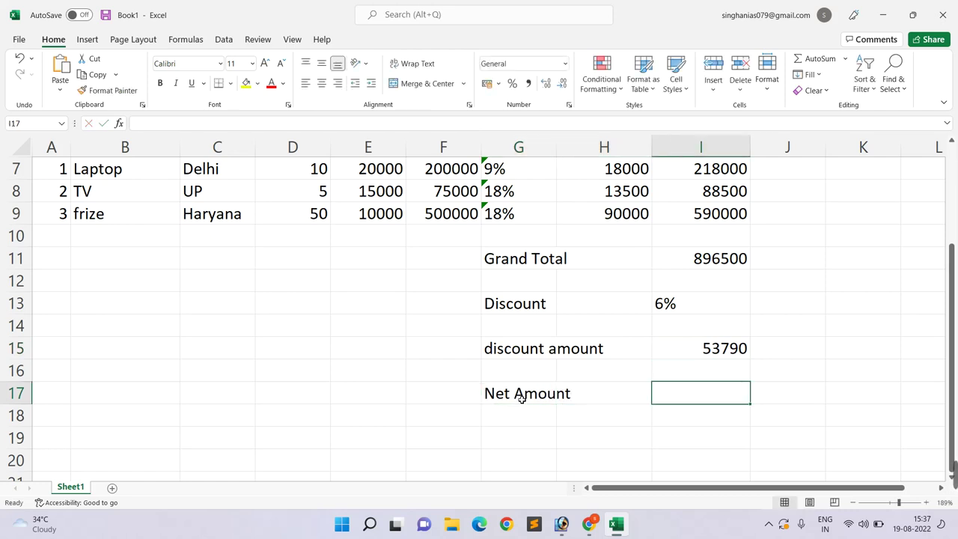
type("=")
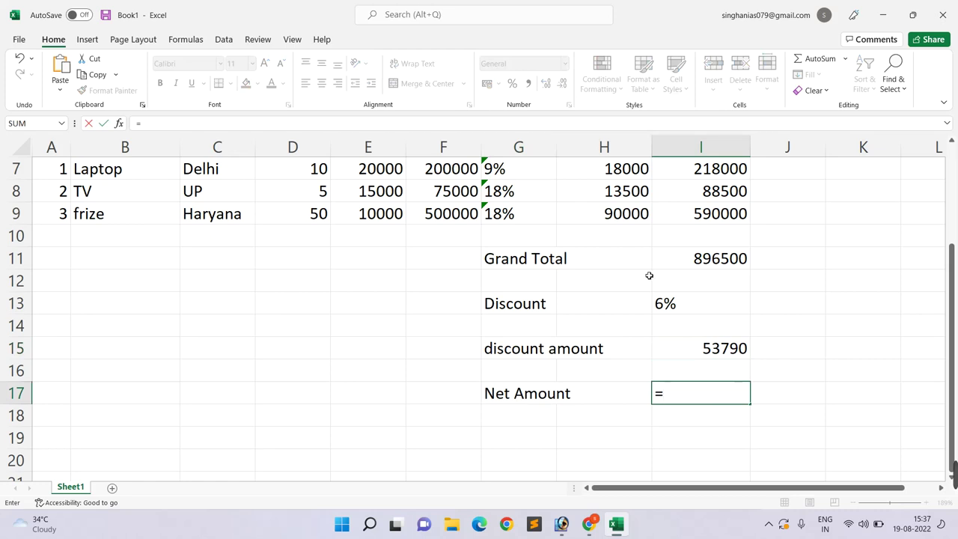
left_click(714, 260)
type("-")
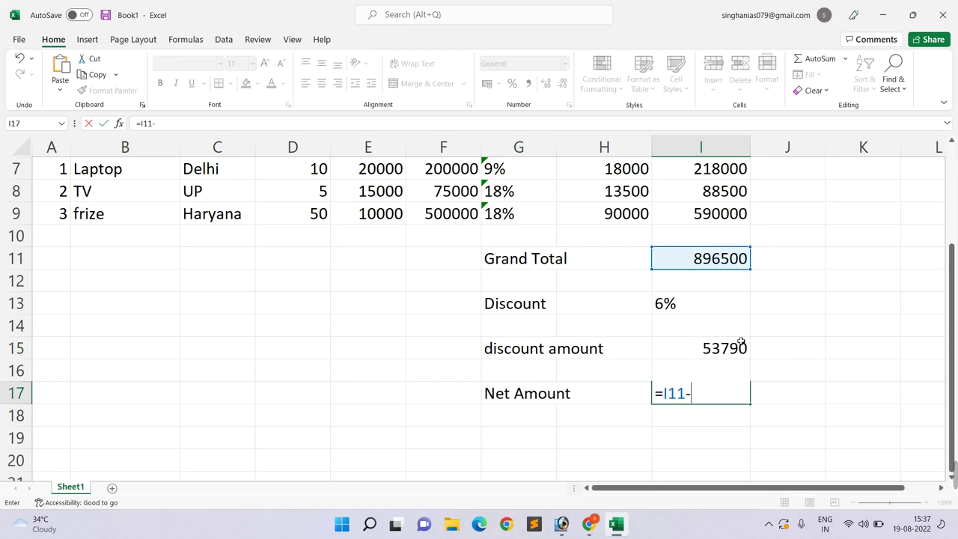
left_click(704, 350)
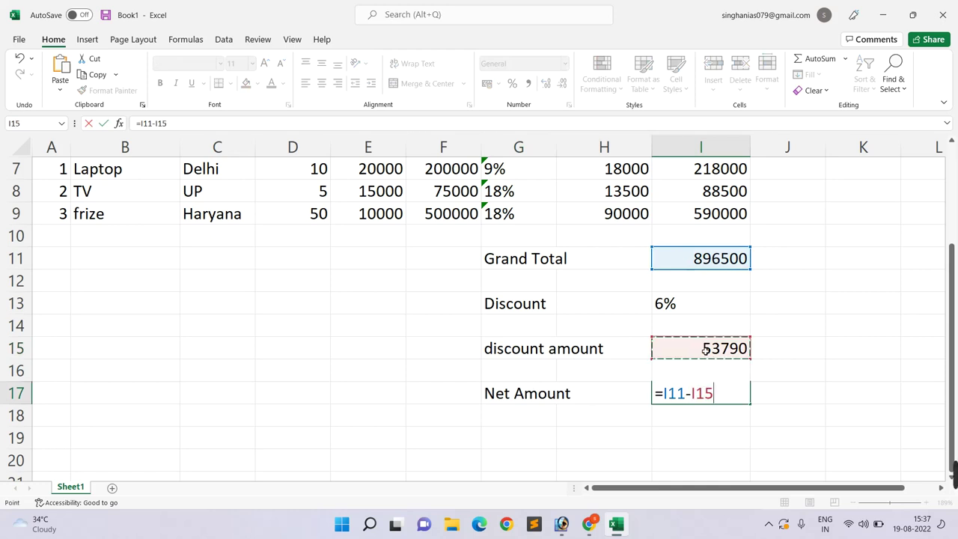
key("Return")
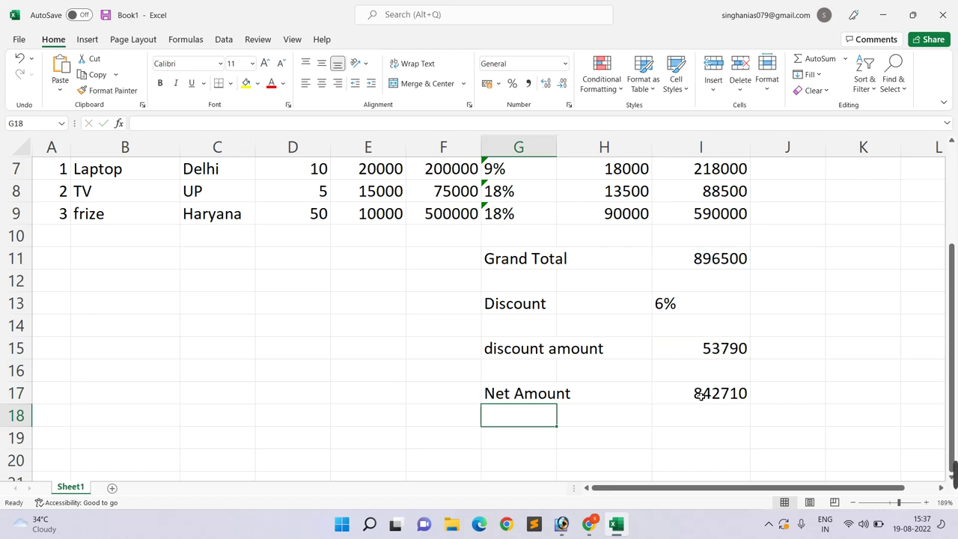
scroll(700, 395, "up", 2)
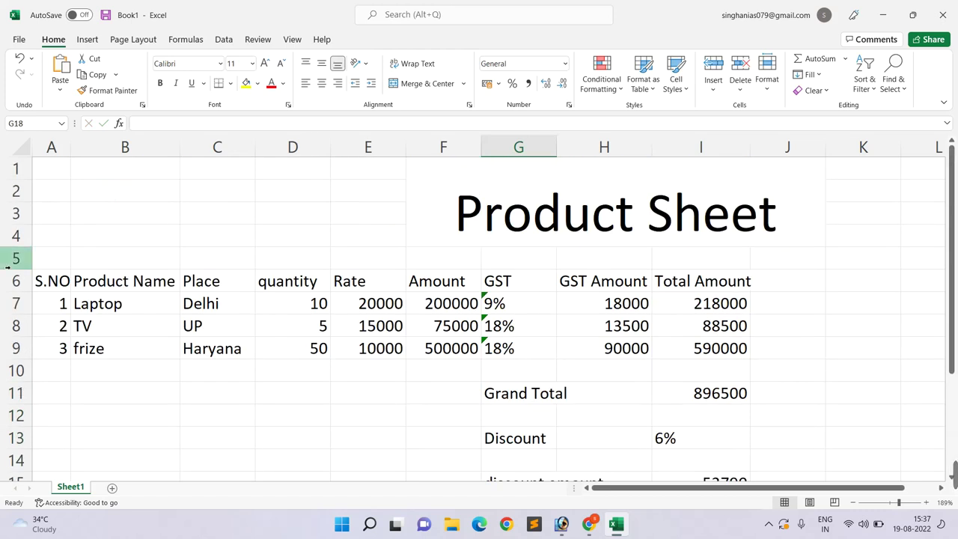
Apply All Borders to the table range A6:I17.
mouse_move(45, 281)
left_mouse_down()
mouse_move(702, 453)
mouse_move(701, 462)
left_mouse_up()
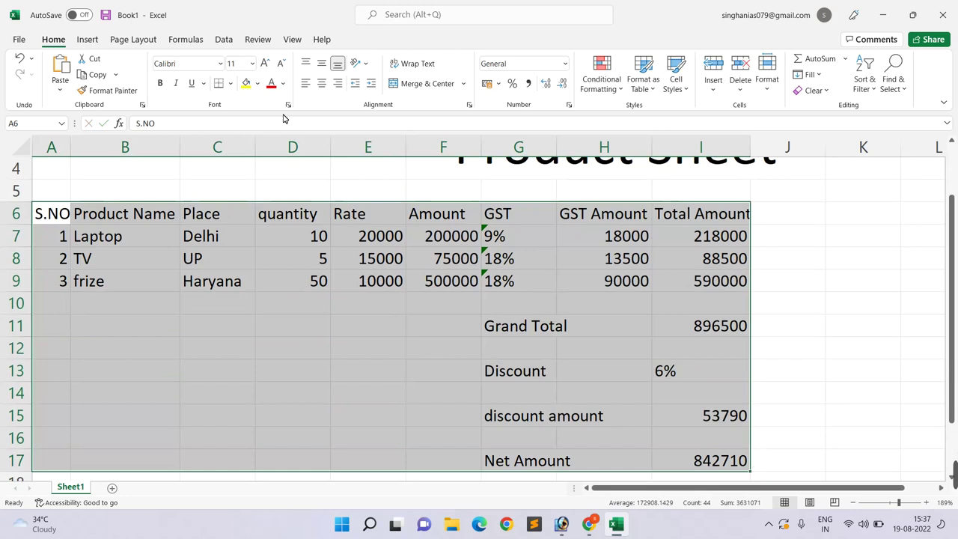
left_click(233, 83)
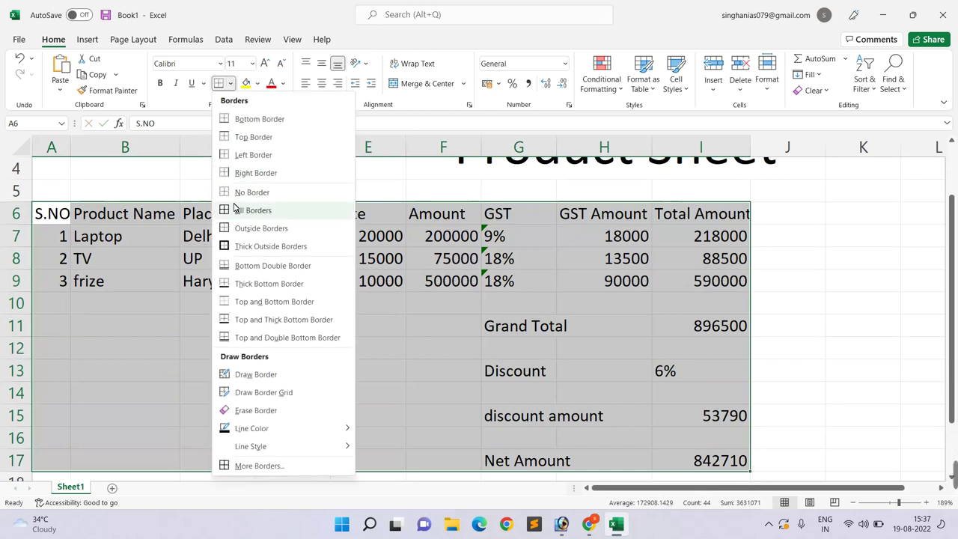
left_click(238, 211)
left_click(402, 324)
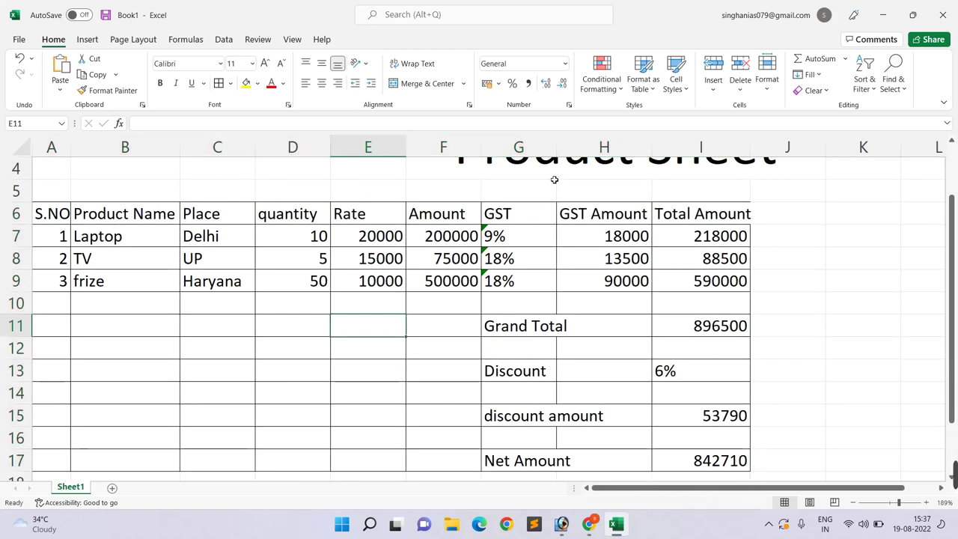
Turn on Wrap Text for column G and resize it so the labels fit.
left_click_drag(558, 154, 550, 167)
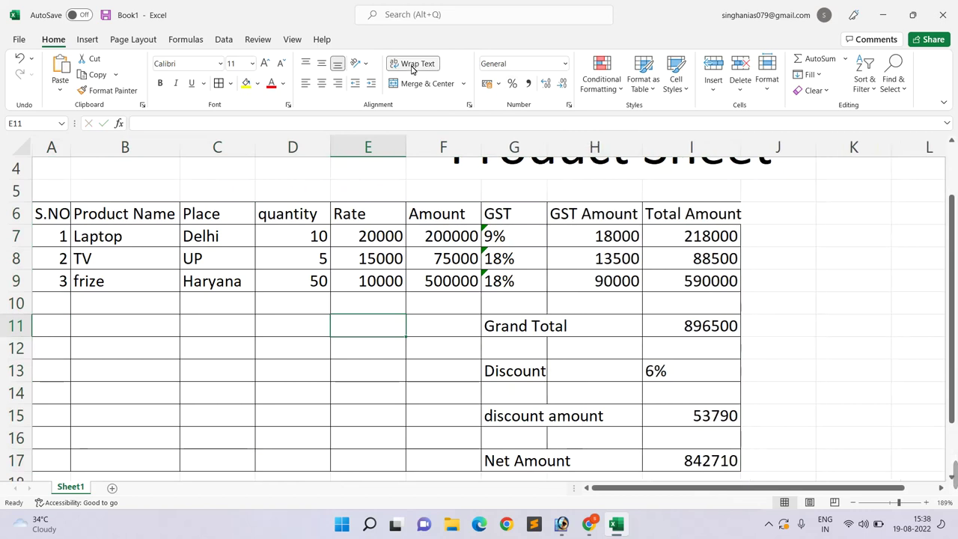
left_click(516, 148)
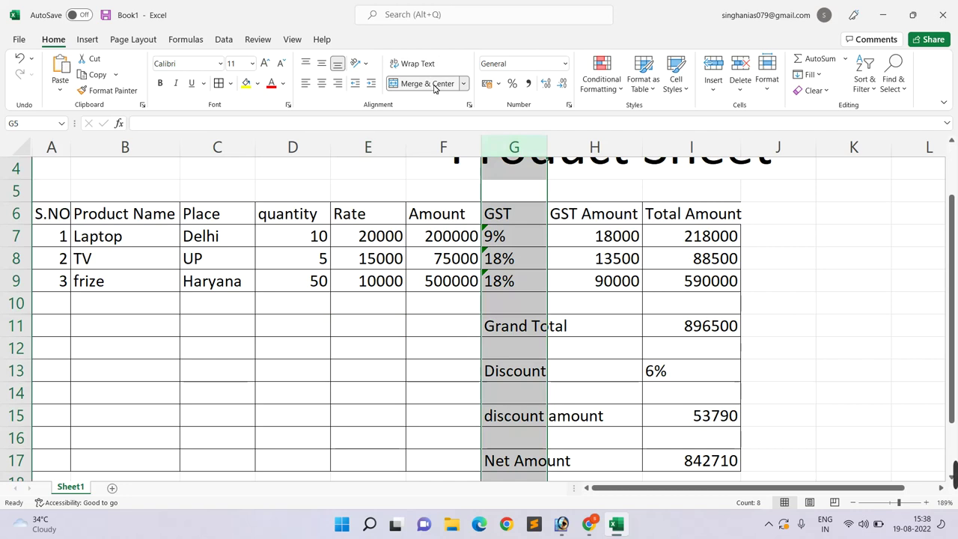
left_click(419, 64)
left_click(533, 416)
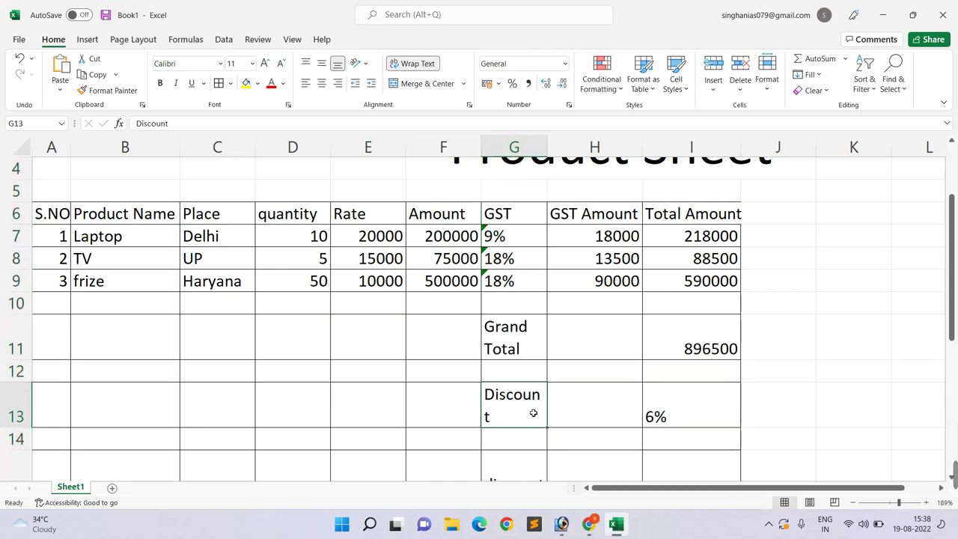
left_click_drag(547, 151, 555, 151)
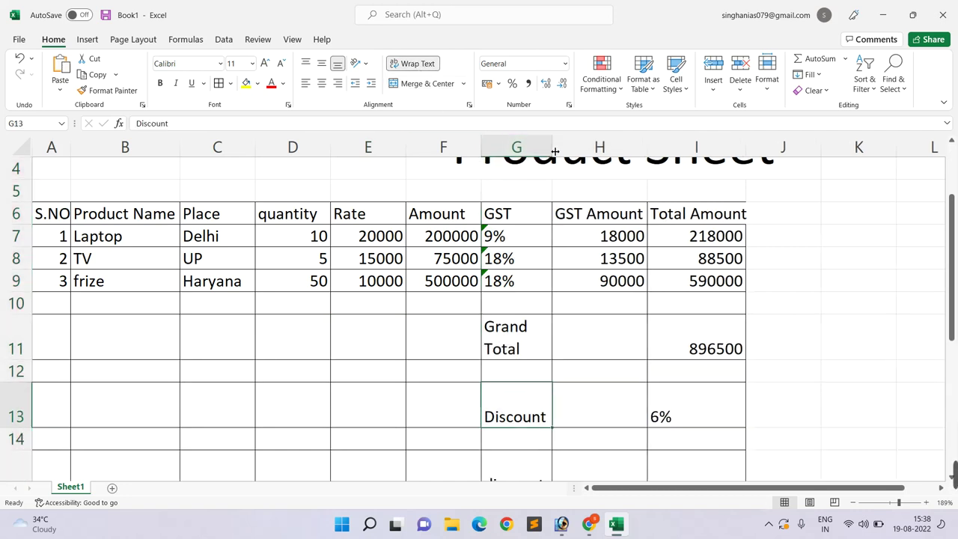
scroll(554, 164, "down", 5)
scroll(553, 164, "up", 4)
scroll(554, 165, "up", 1)
scroll(554, 165, "up", 2)
scroll(553, 168, "up", 1)
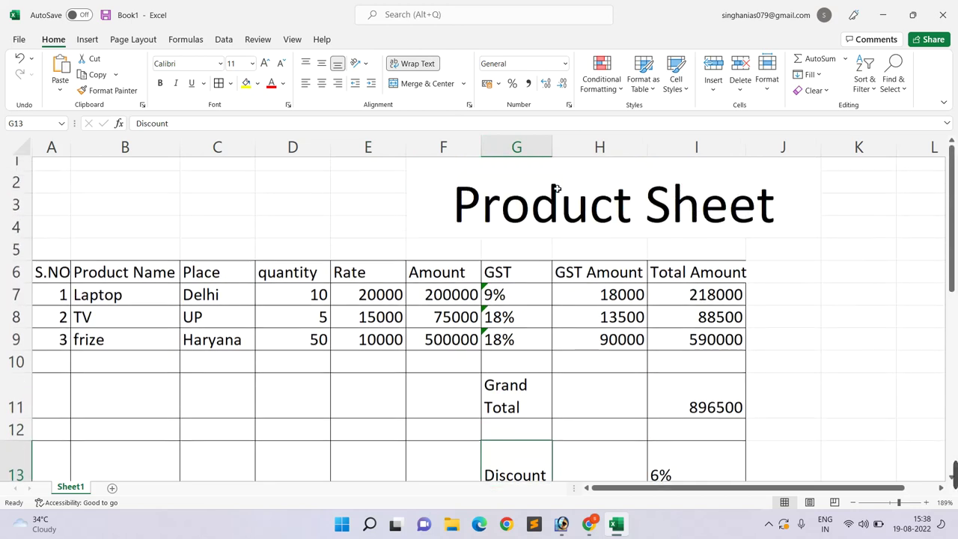
left_click(537, 215)
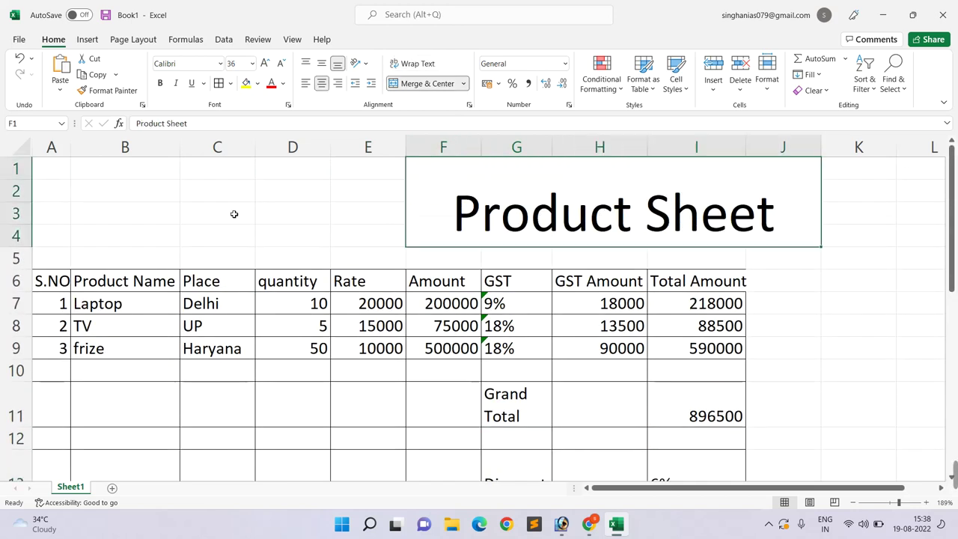